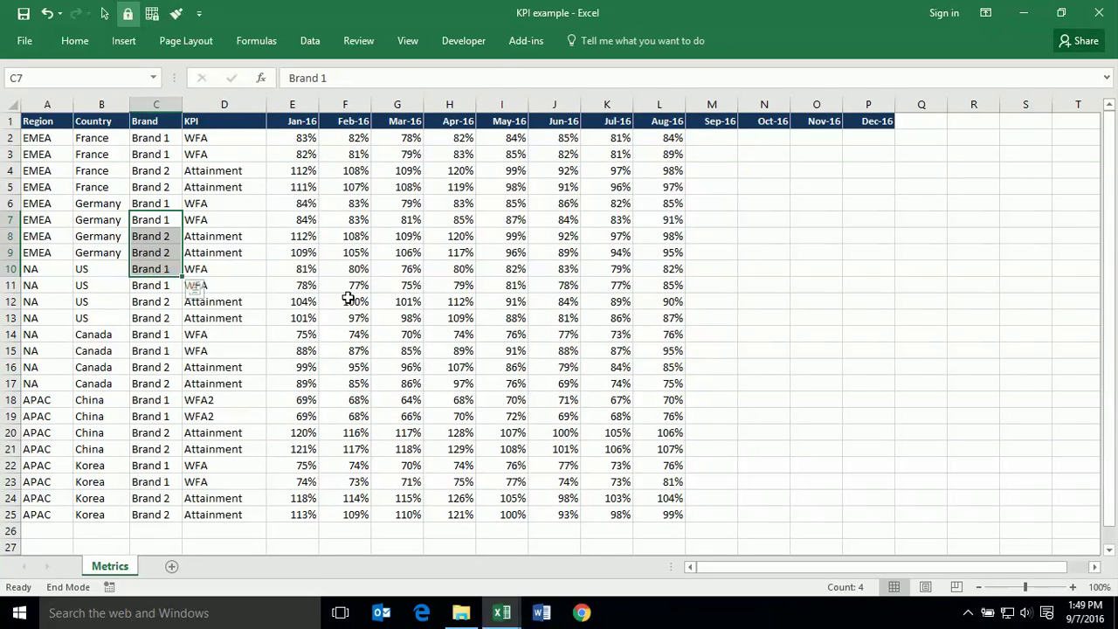
# - Switch from the KPI example workbook to the consult_mgr workbook
pyautogui.click(450, 284)
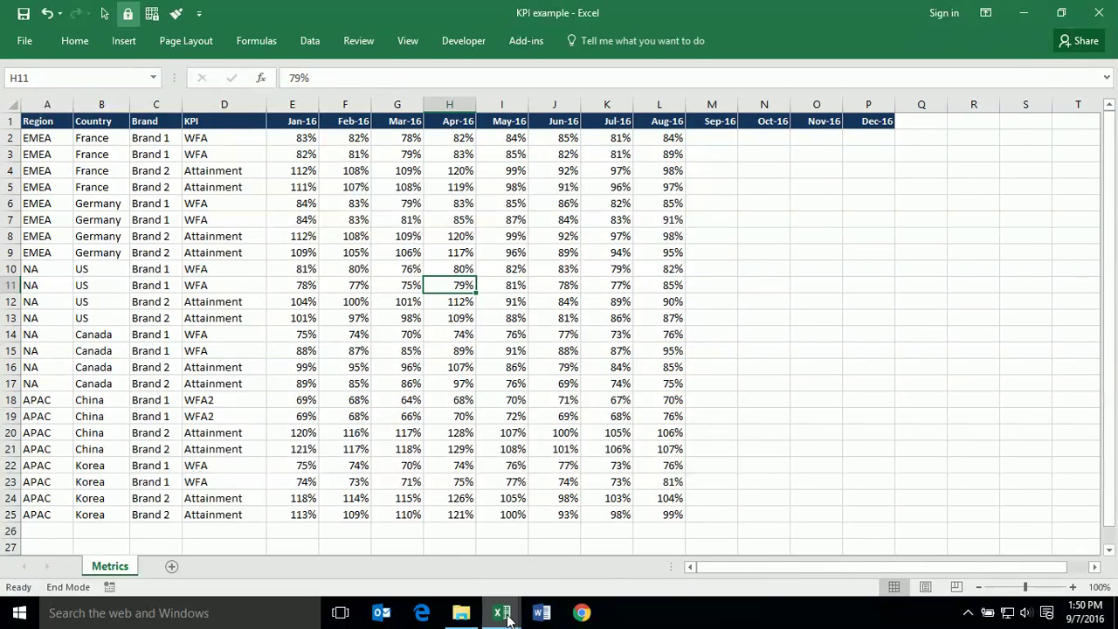
pyautogui.moveTo(509, 618)
pyautogui.click(463, 458)
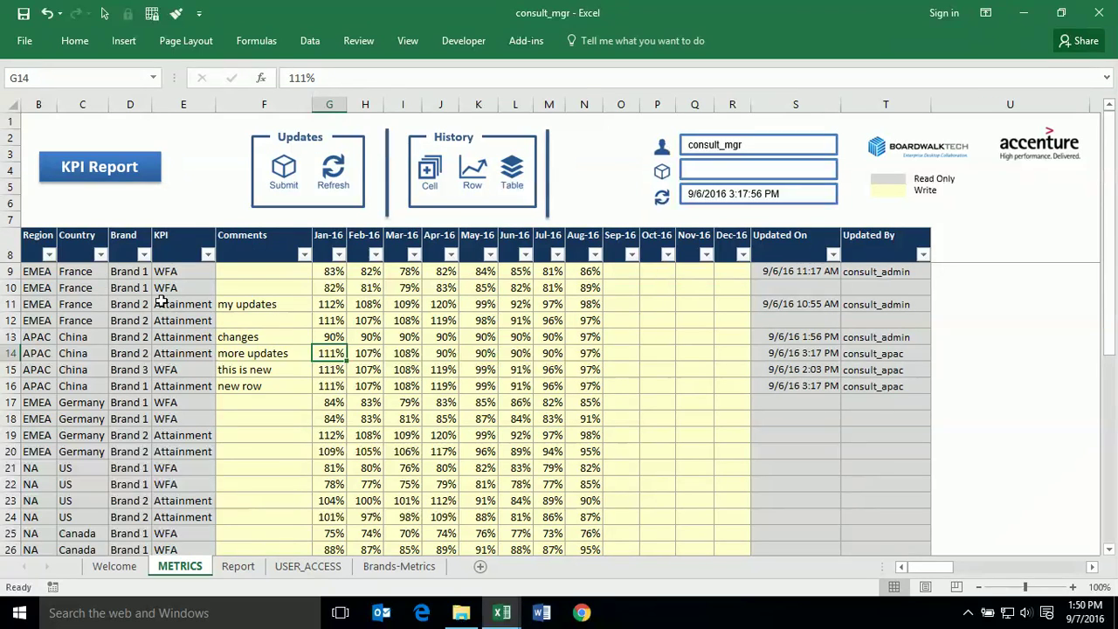
# - Examine the METRICS sheet's Updated On and Updated By columns, its comments, and the Region, Country, Brand and KPI columns
pyautogui.moveTo(799, 248); pyautogui.dragTo(863, 461)
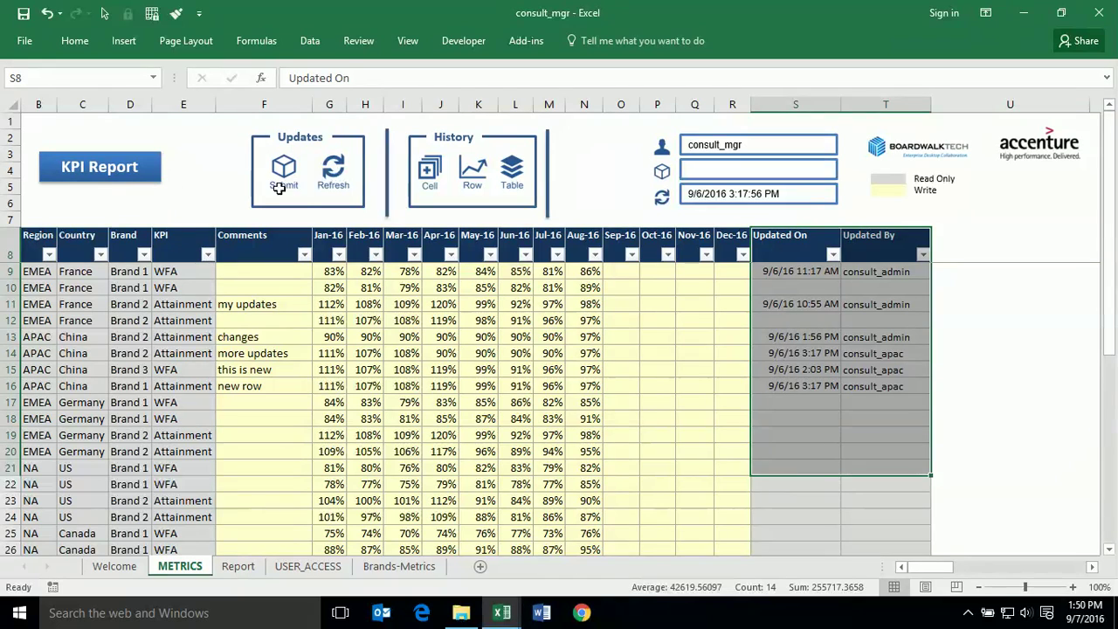
pyautogui.moveTo(33, 245); pyautogui.dragTo(849, 526)
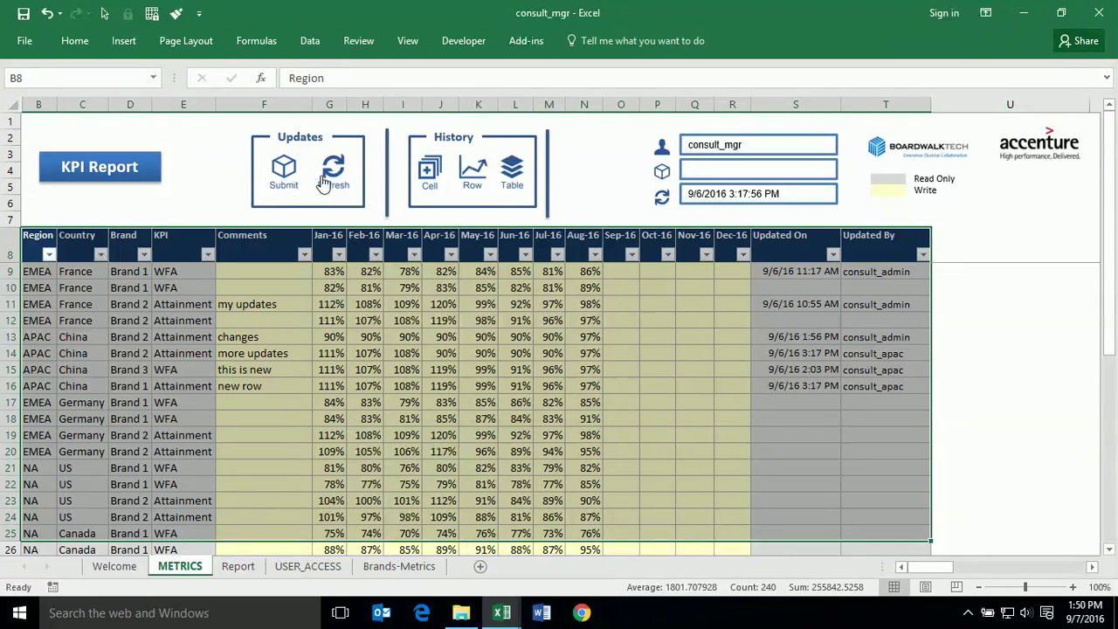
pyautogui.click(294, 303)
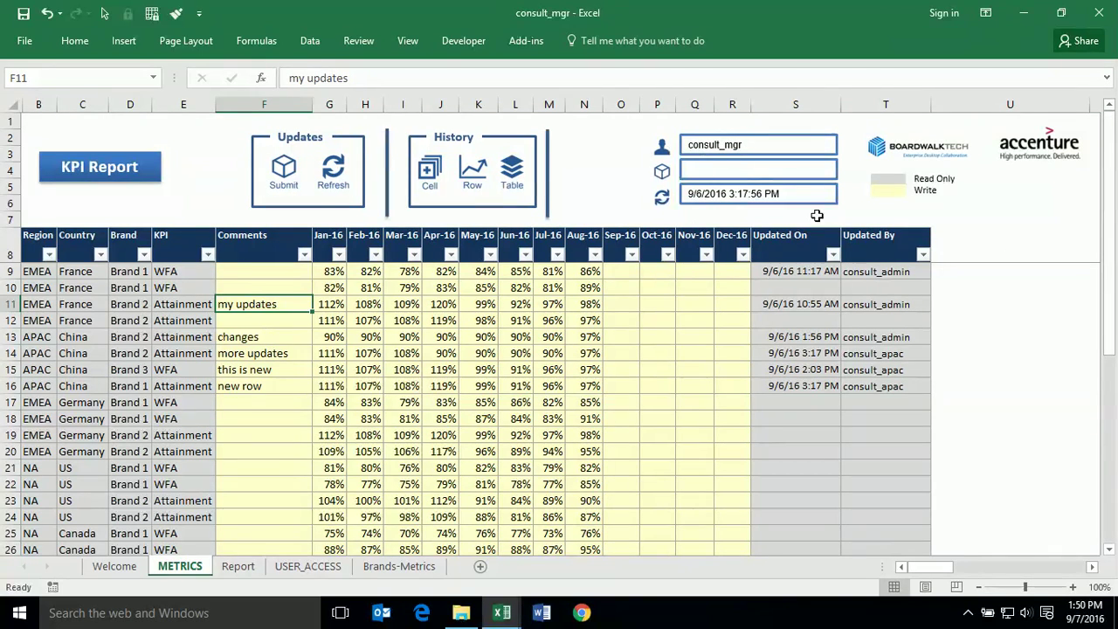
pyautogui.click(444, 384)
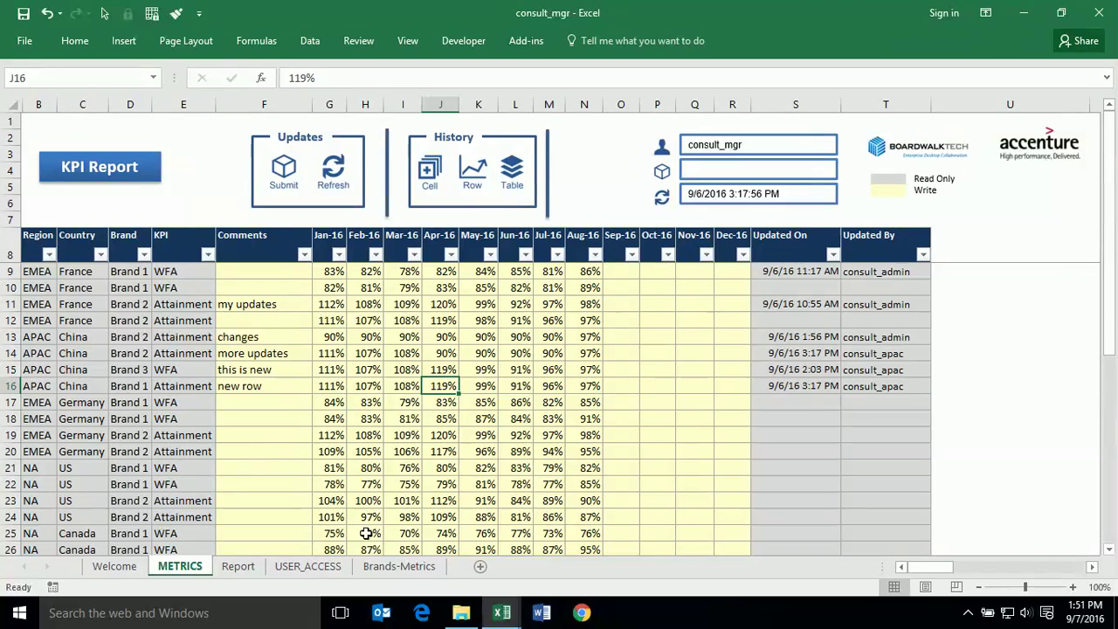
pyautogui.click(39, 242)
pyautogui.moveTo(40, 242); pyautogui.dragTo(170, 374)
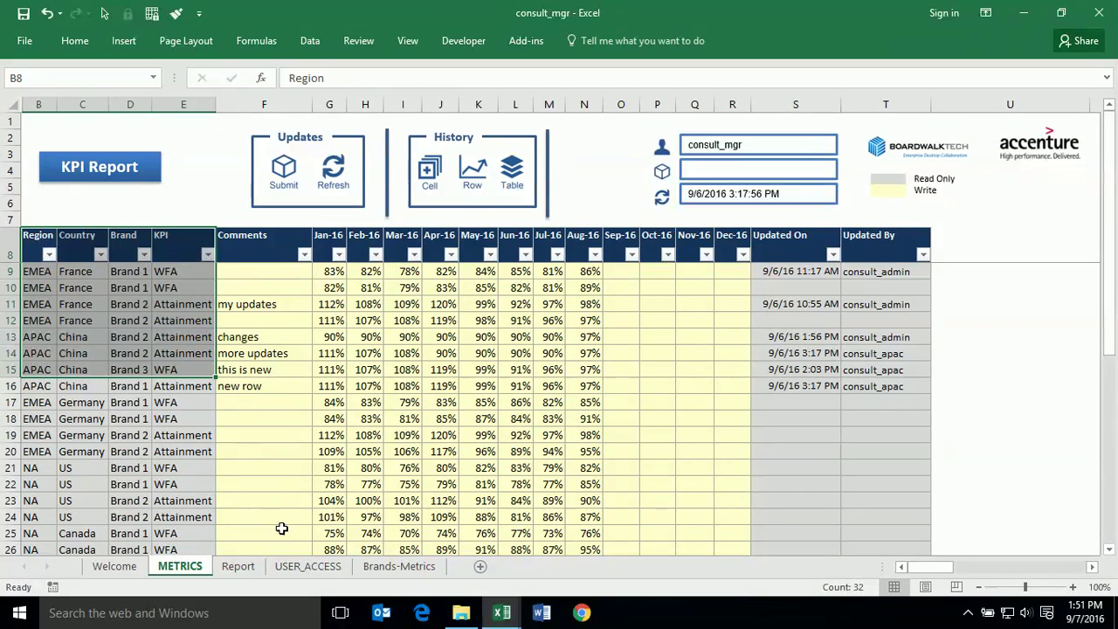
# - Review the USER_ACCESS sheet's region restriction for the APAC user and brand restriction for the Brand 1 user
pyautogui.click(307, 566)
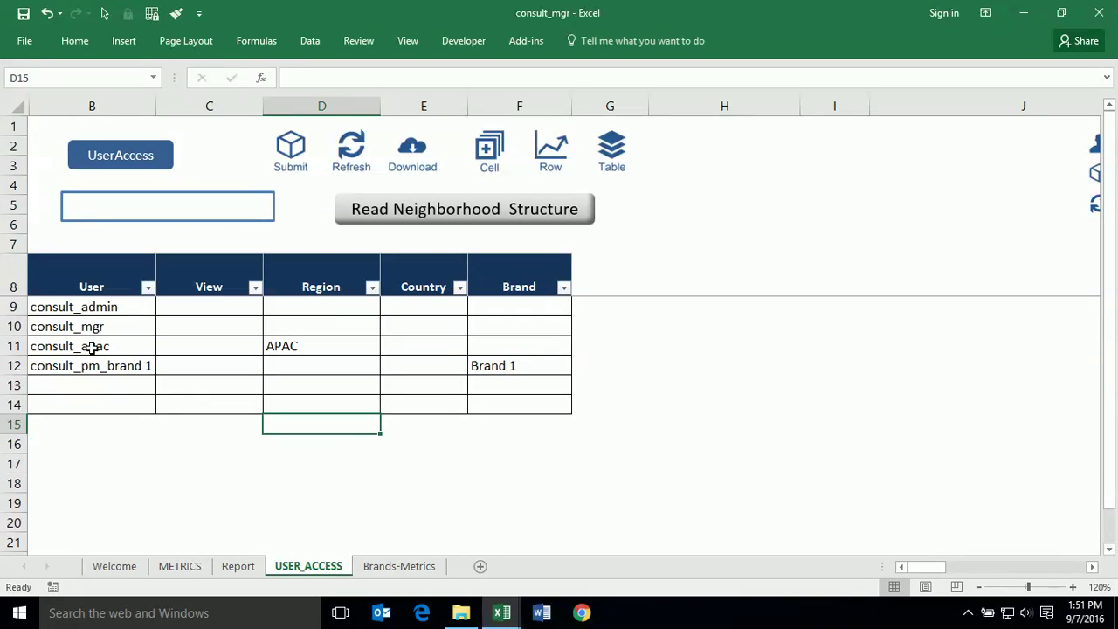
pyautogui.click(281, 343)
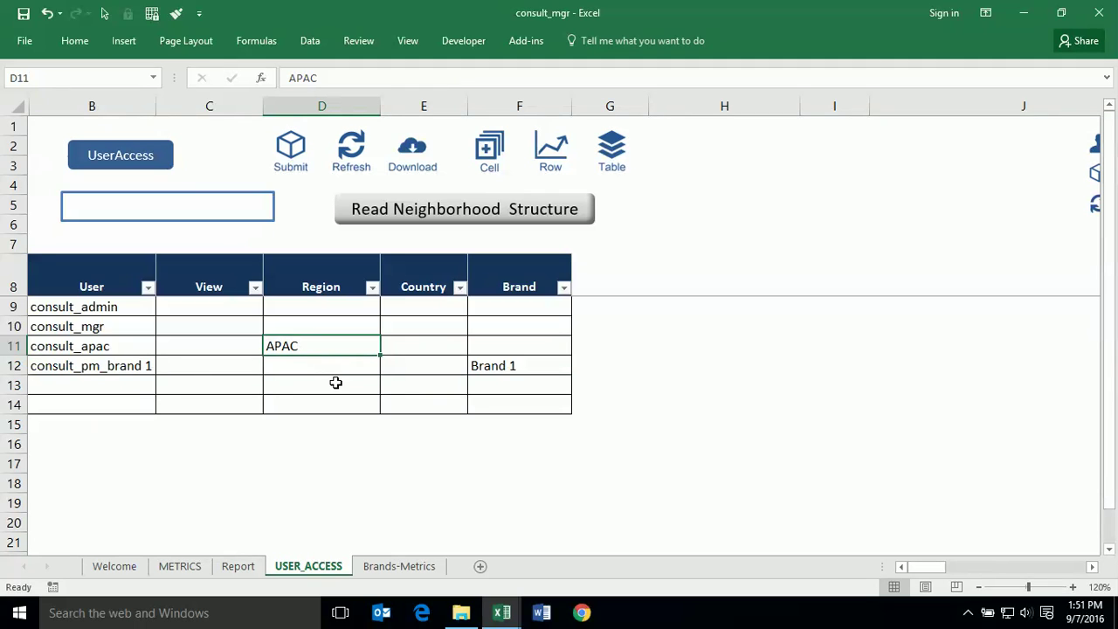
pyautogui.click(110, 369)
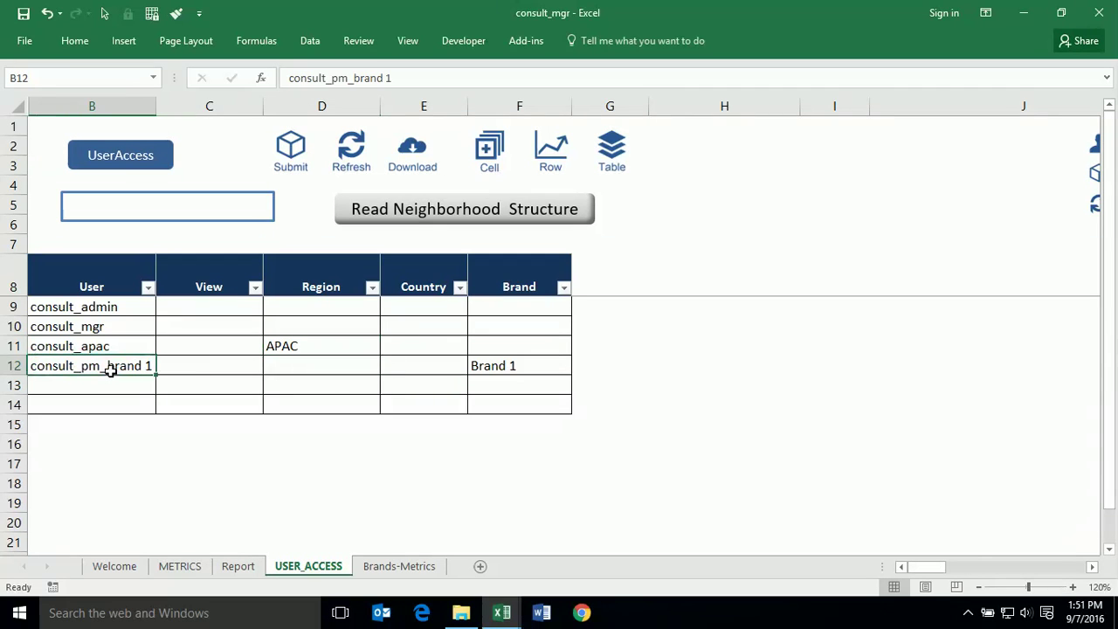
pyautogui.click(519, 360)
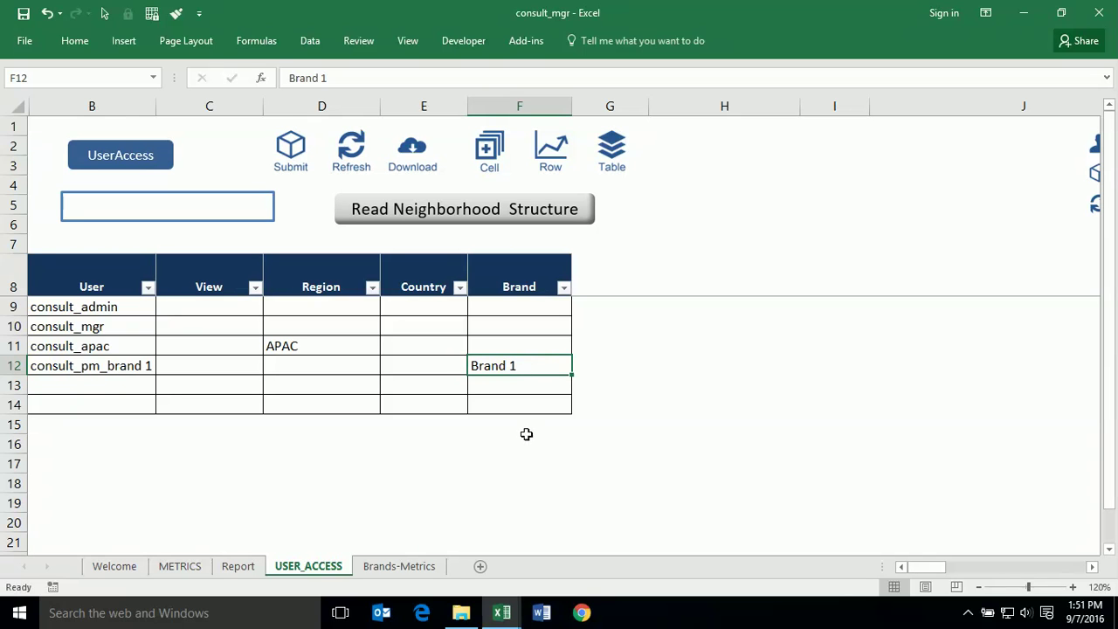
# - Return to the METRICS sheet and inspect the KPI value list of the China Brand 1 row commented "new row"
pyautogui.click(180, 561)
pyautogui.click(251, 352)
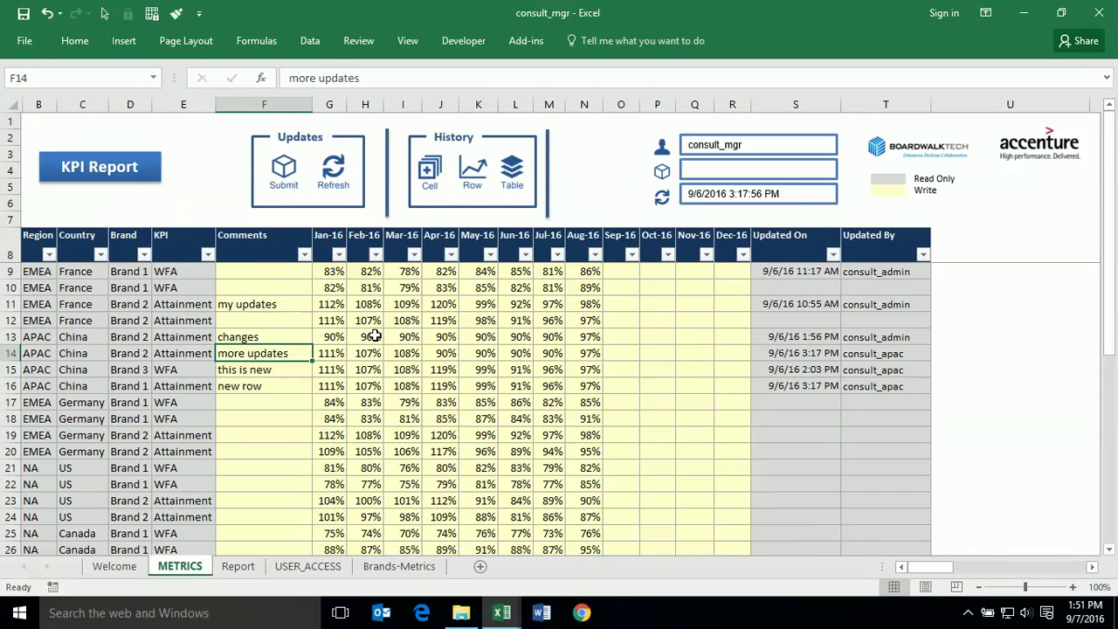
pyautogui.click(196, 384)
pyautogui.click(224, 385)
pyautogui.click(224, 385)
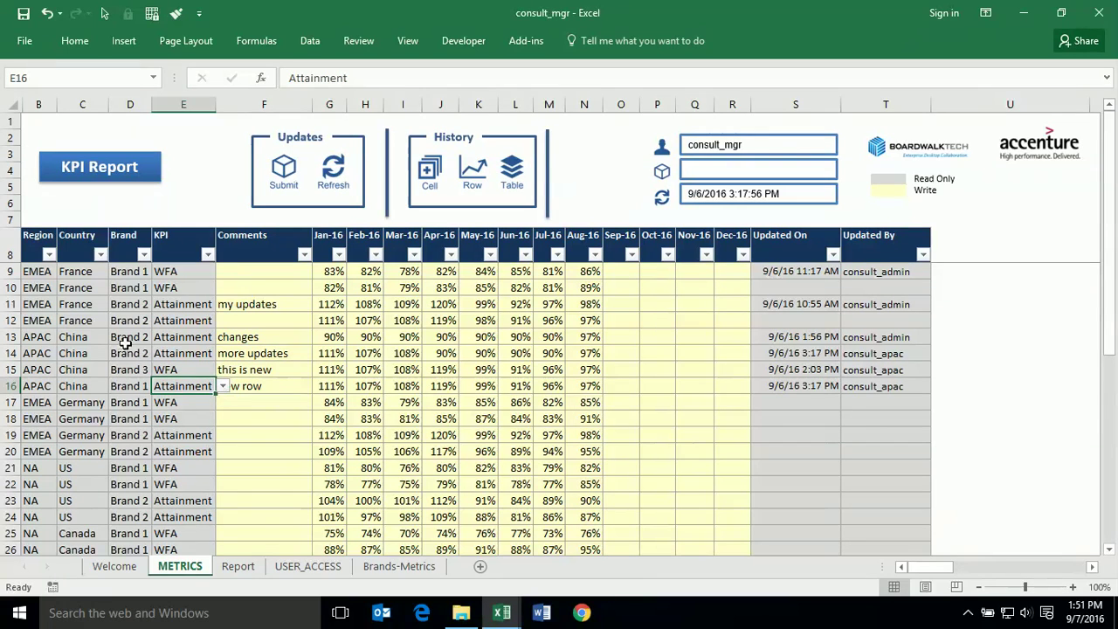
# - Examine the lists of brands and metrics on the Brands-Metrics sheet
pyautogui.click(388, 569)
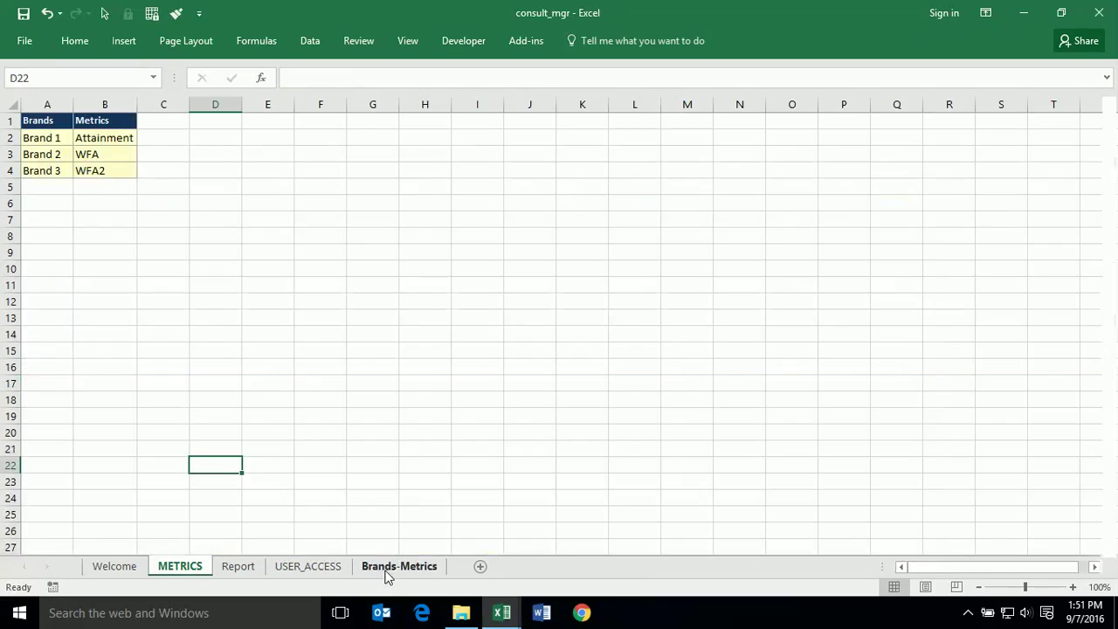
pyautogui.click(276, 362)
pyautogui.moveTo(43, 121); pyautogui.dragTo(131, 308)
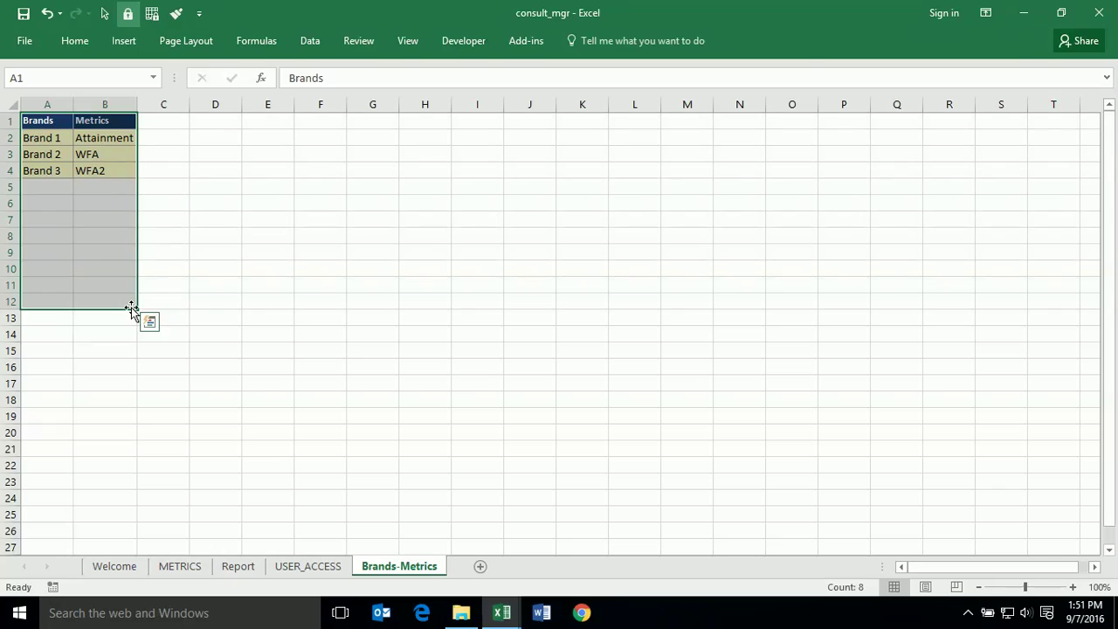
pyautogui.click(250, 430)
# - Filter the Report sheet's pivot table and chart to the EMEA region and clear the region filter
pyautogui.click(237, 566)
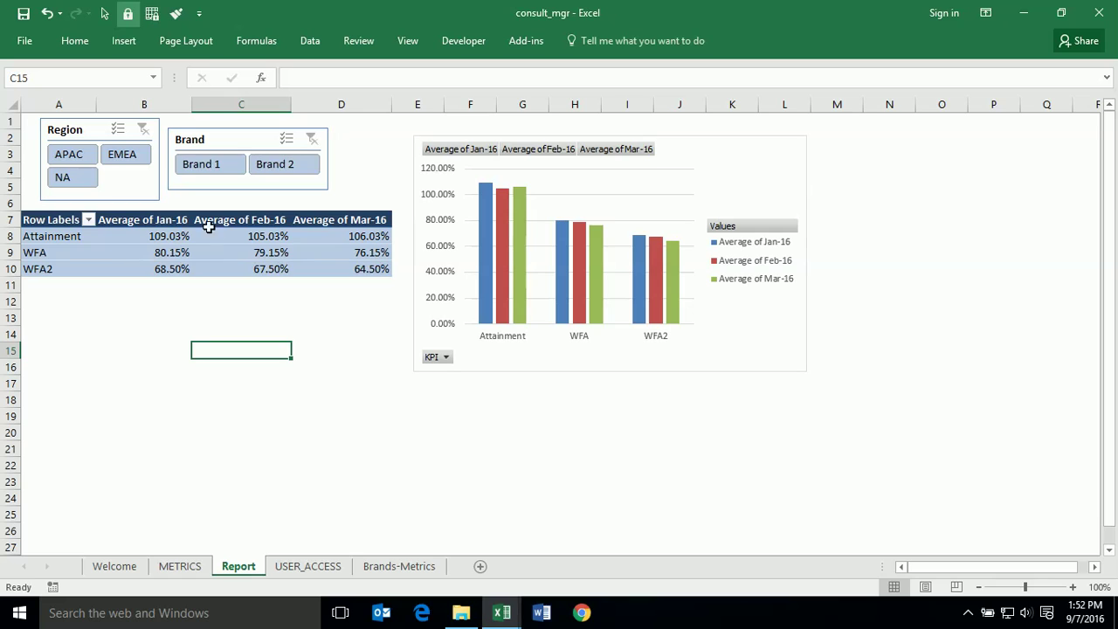
pyautogui.click(129, 157)
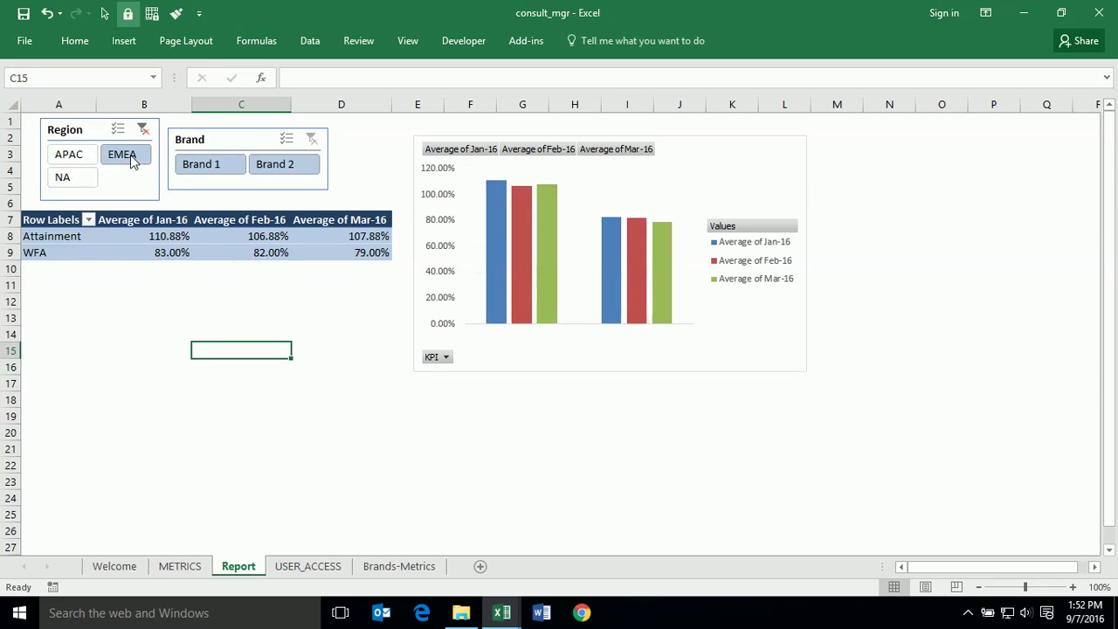
pyautogui.click(143, 130)
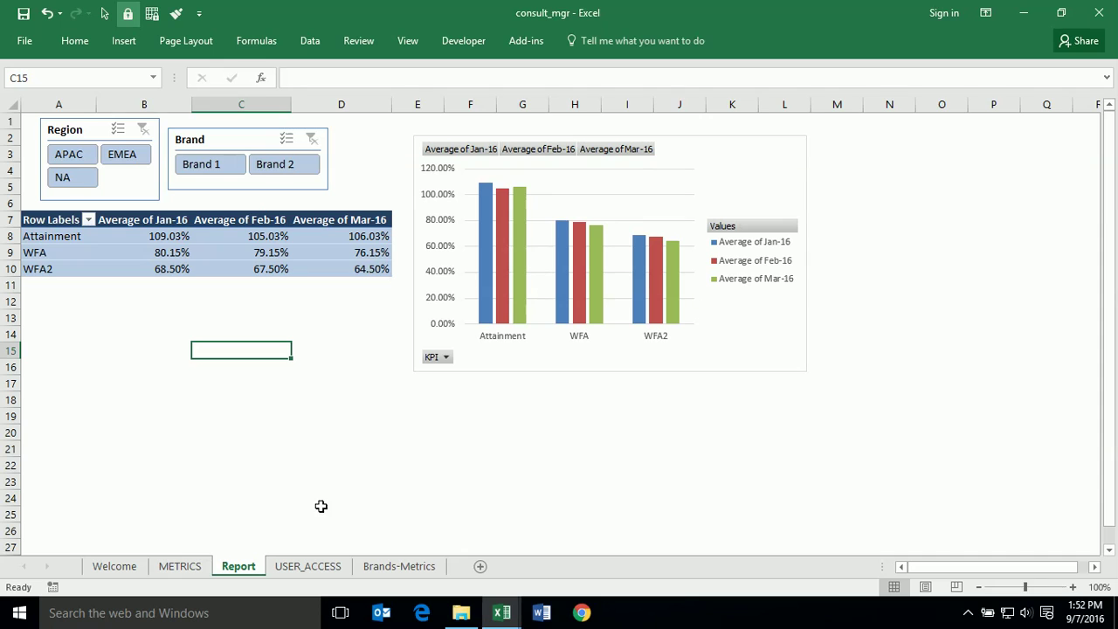
# - Revisit the METRICS sheet and view the template instructions on the Welcome sheet
pyautogui.click(199, 565)
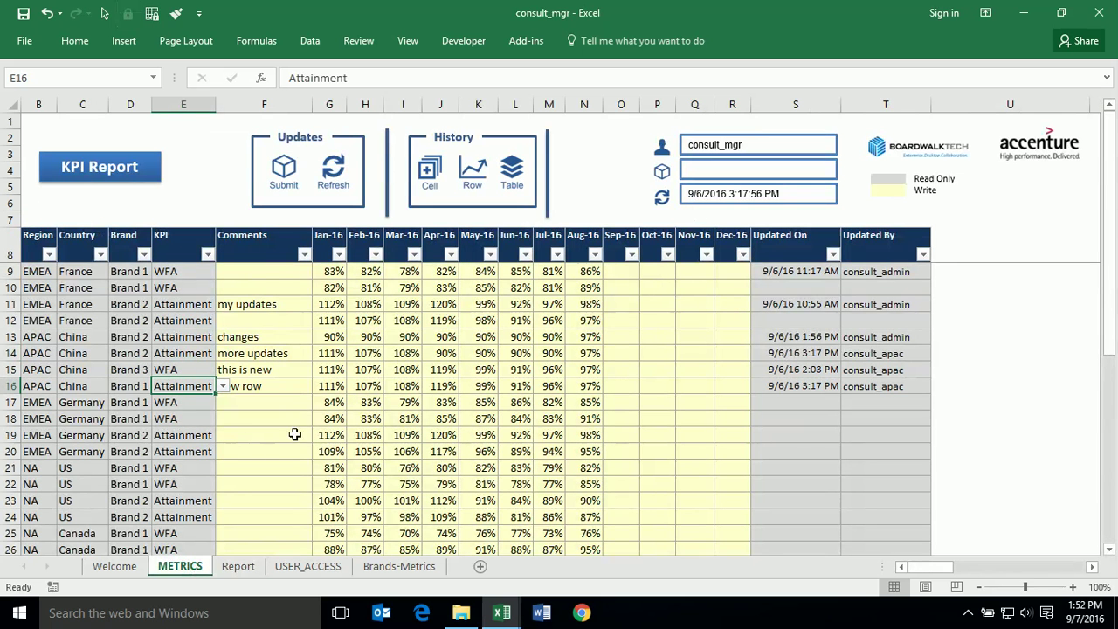
pyautogui.click(398, 385)
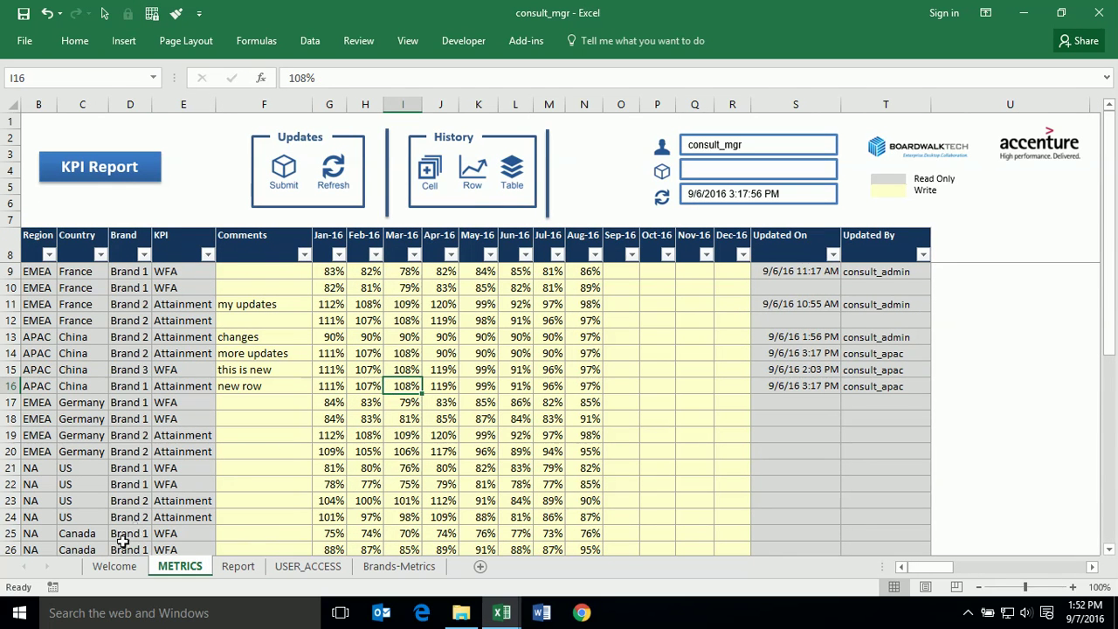
pyautogui.click(108, 568)
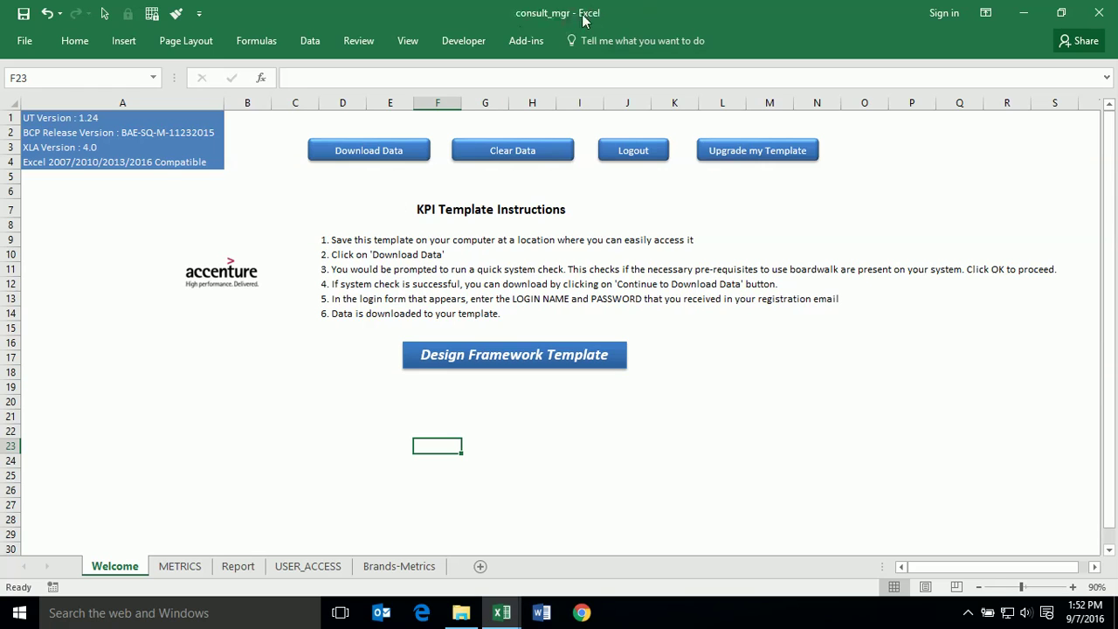
# - Switch to the KPI Report User Template workbook
pyautogui.click(500, 614)
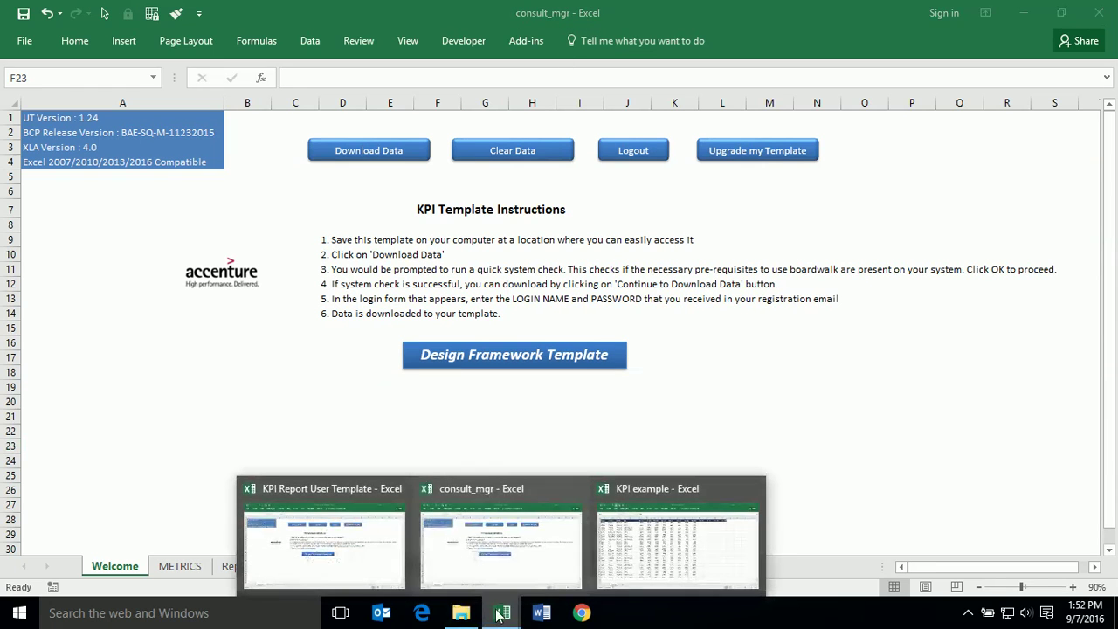
pyautogui.click(369, 529)
pyautogui.click(456, 417)
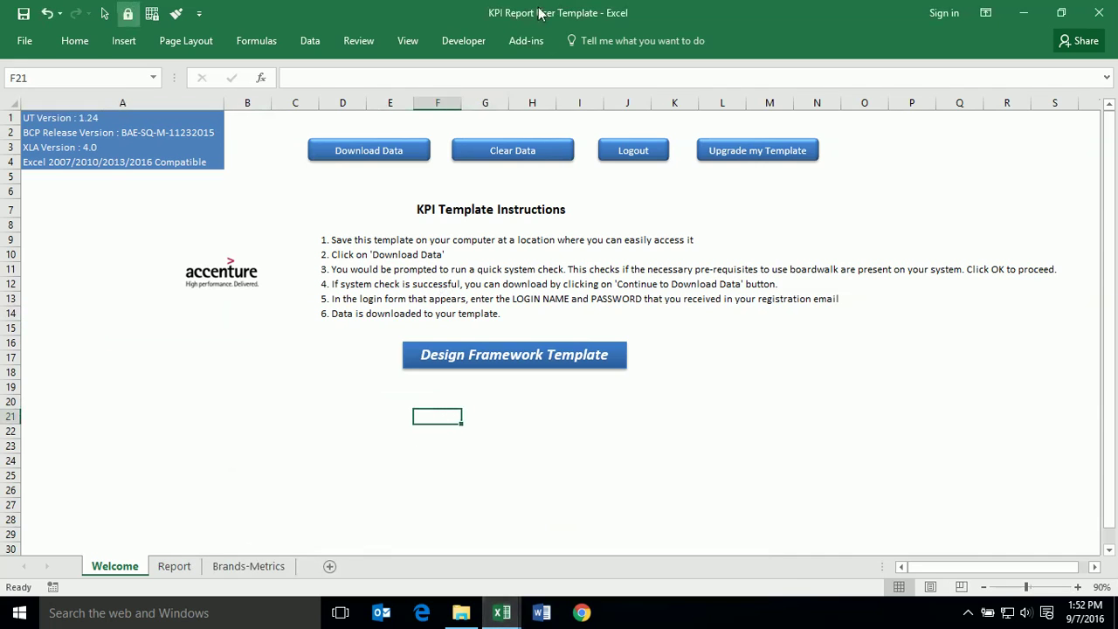
pyautogui.click(376, 473)
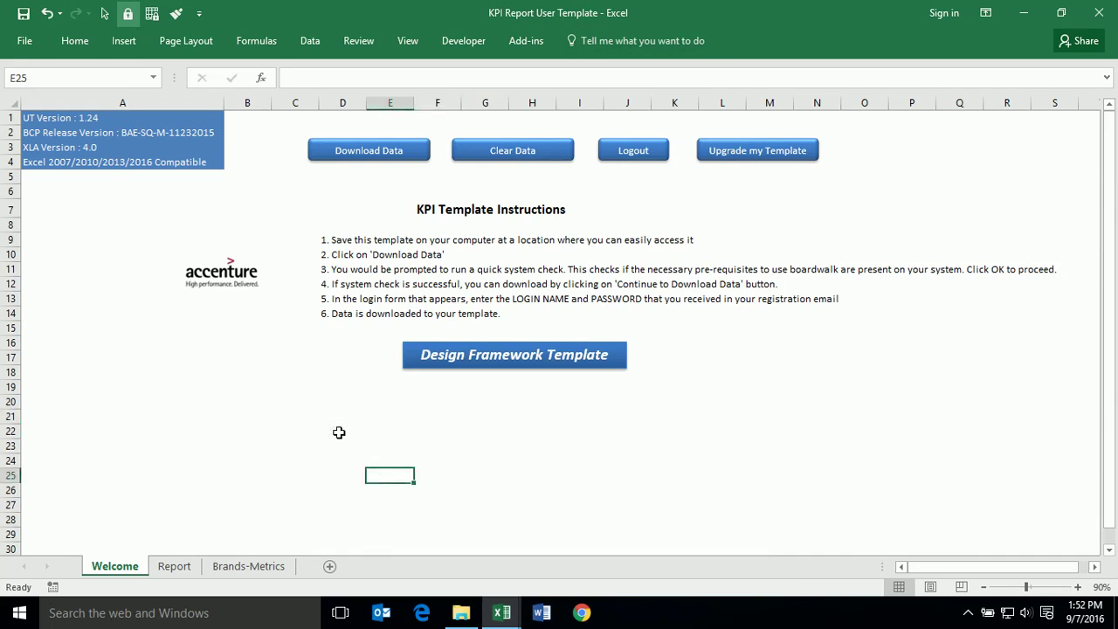
# - Download the template data, continuing past the system check and logging in with the APAC user's login name and password
pyautogui.click(378, 152)
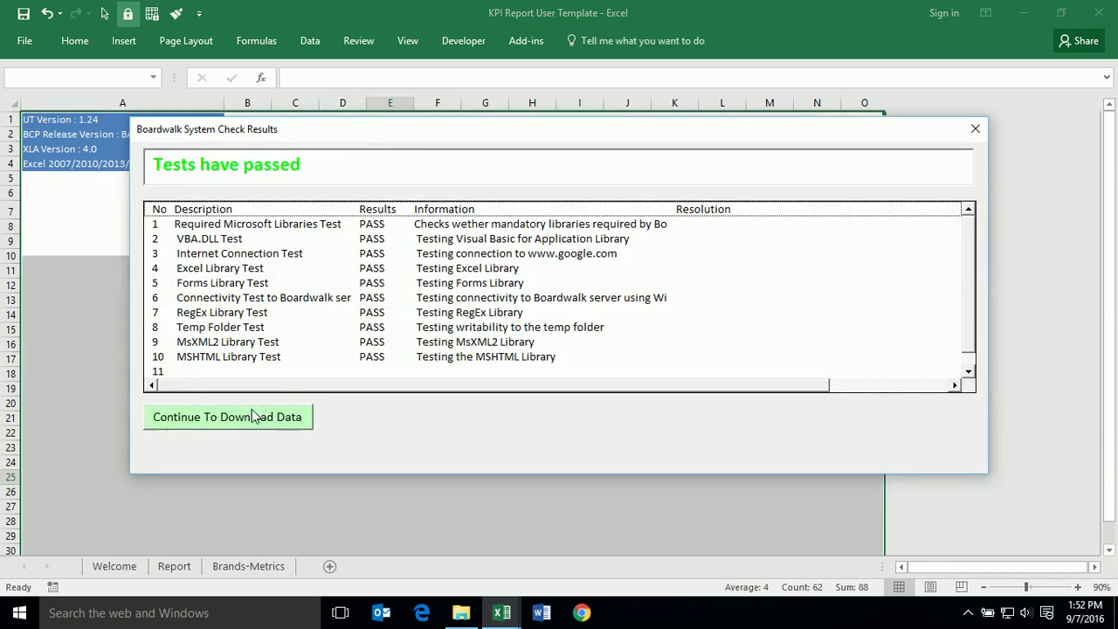
pyautogui.click(253, 418)
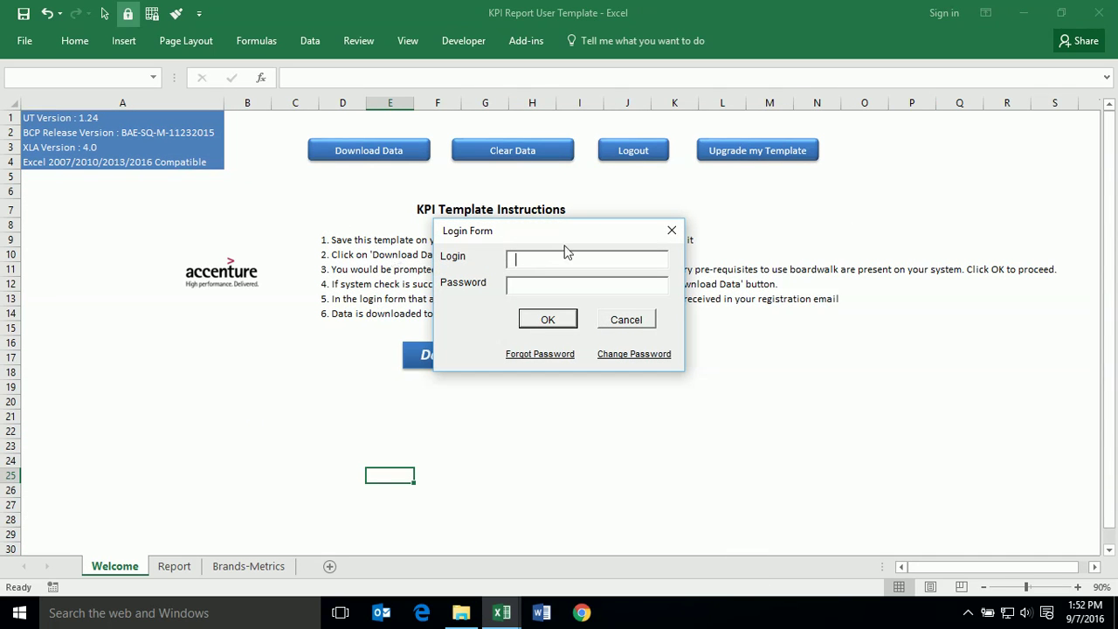
pyautogui.write('concult apac')
pyautogui.click(544, 288)
pyautogui.write('*')
pyautogui.click(547, 321)
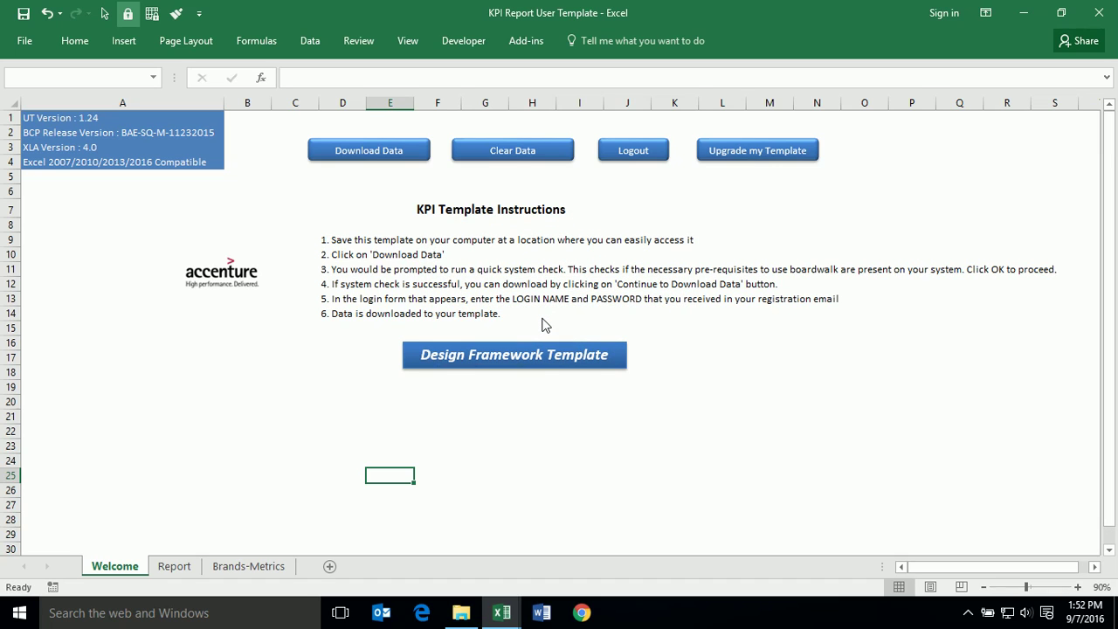
# - Open the METRICS sheet of the downloaded KPI Report Template_v_1.0 workbook
pyautogui.click(169, 564)
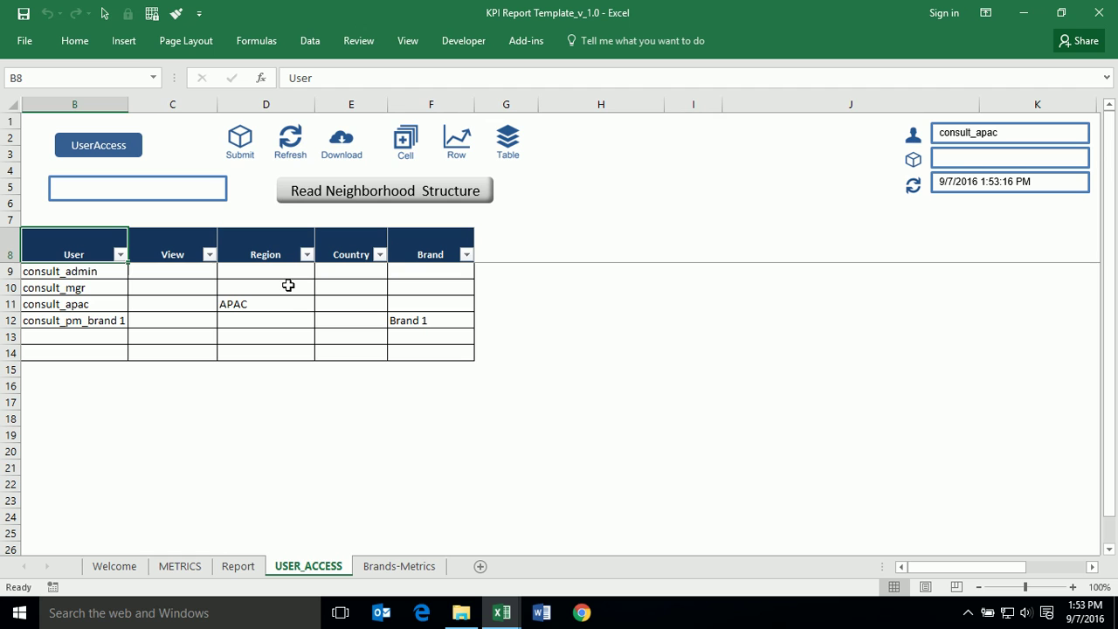
pyautogui.click(180, 570)
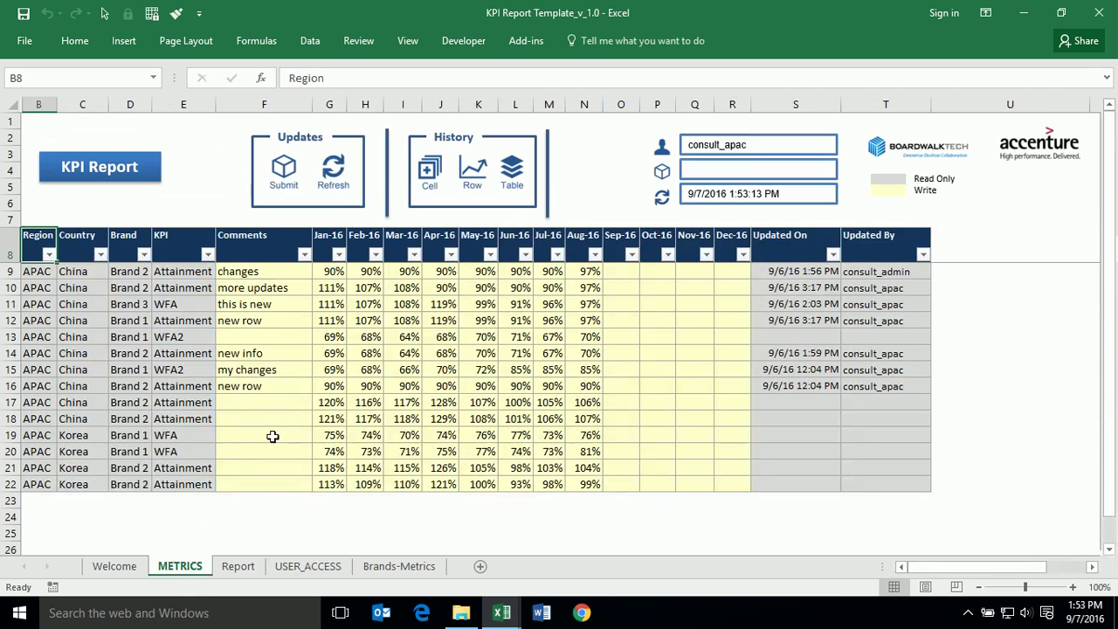
pyautogui.click(287, 428)
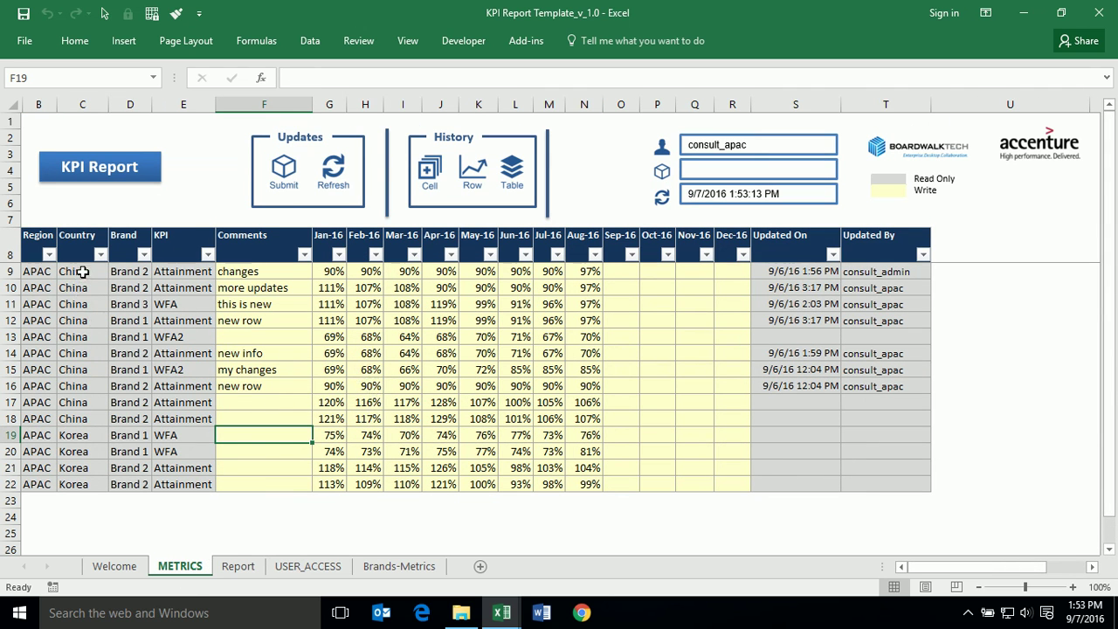
# - Compare the APAC user's region restriction on the USER_ACCESS sheet with the Region column of the METRICS sheet
pyautogui.click(308, 566)
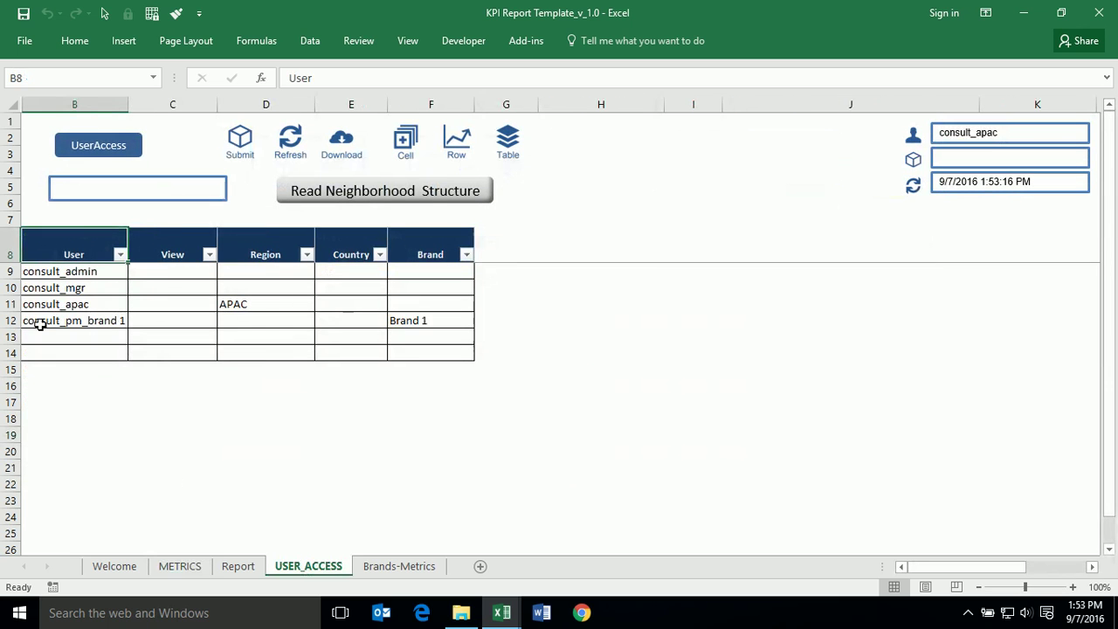
pyautogui.click(276, 312)
pyautogui.click(192, 566)
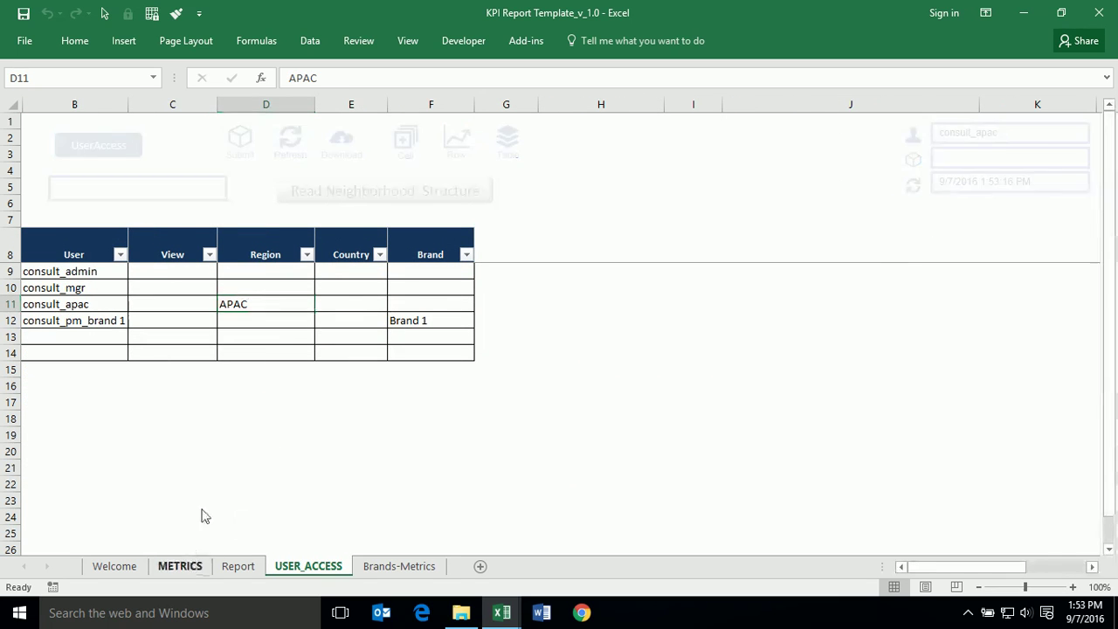
pyautogui.moveTo(31, 269); pyautogui.dragTo(54, 483)
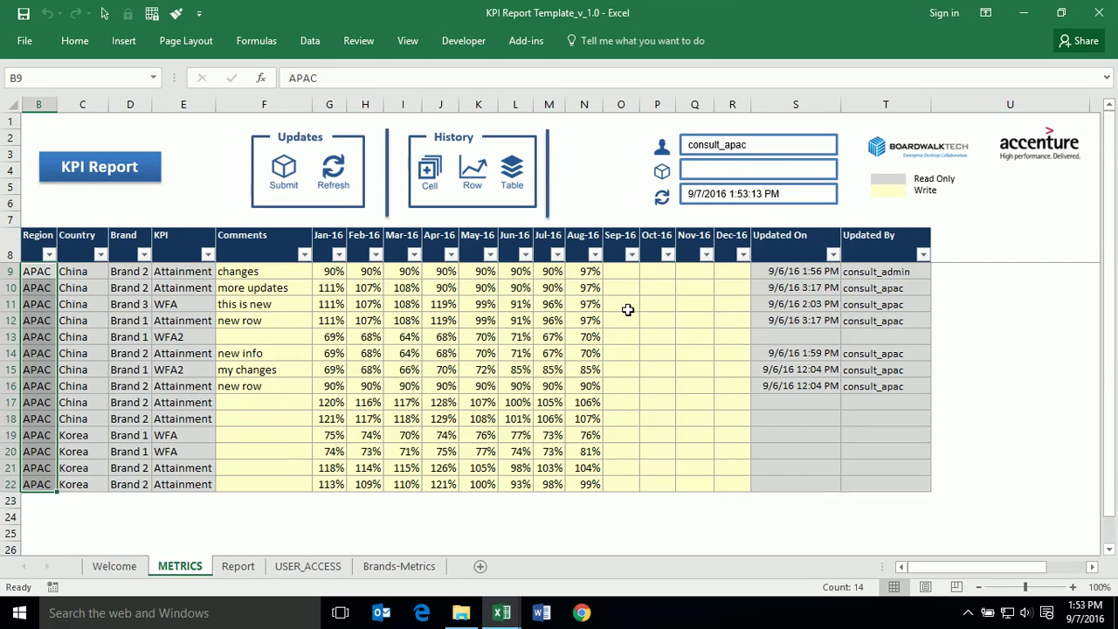
# - Change the comment in cell F10 to "more changes"
pyautogui.click(260, 388)
pyautogui.click(272, 289)
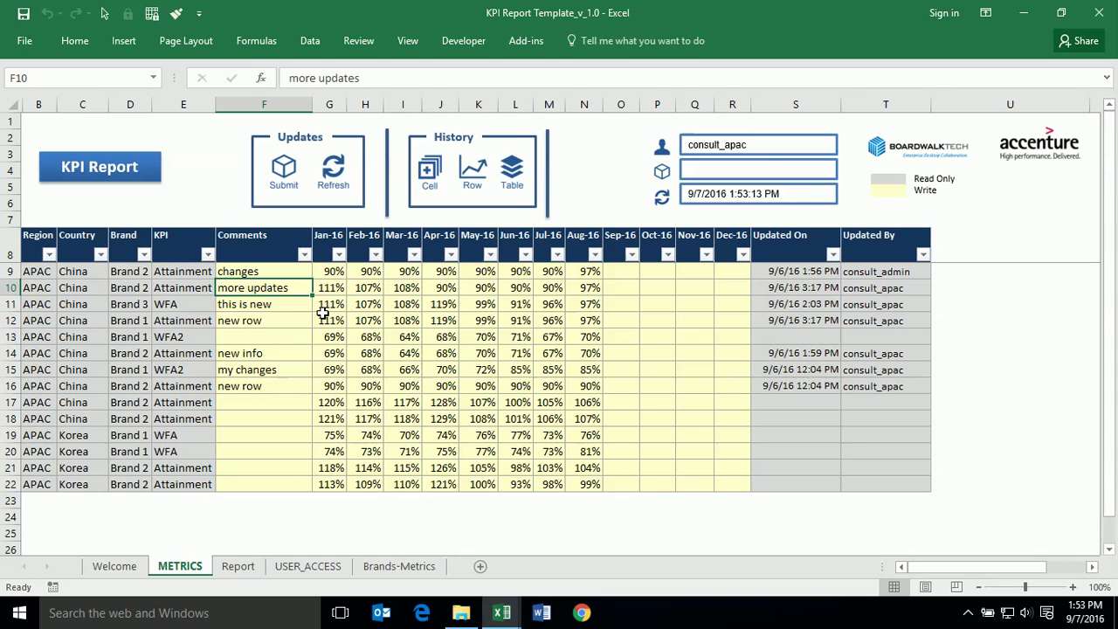
pyautogui.write('more change')
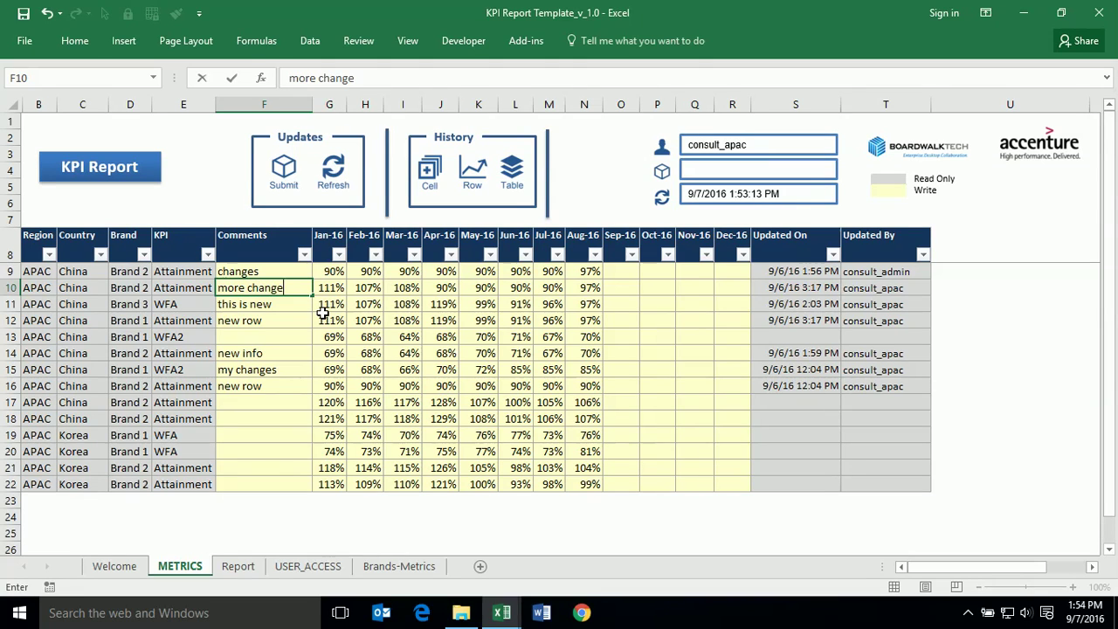
pyautogui.write('s')
pyautogui.press('Return')
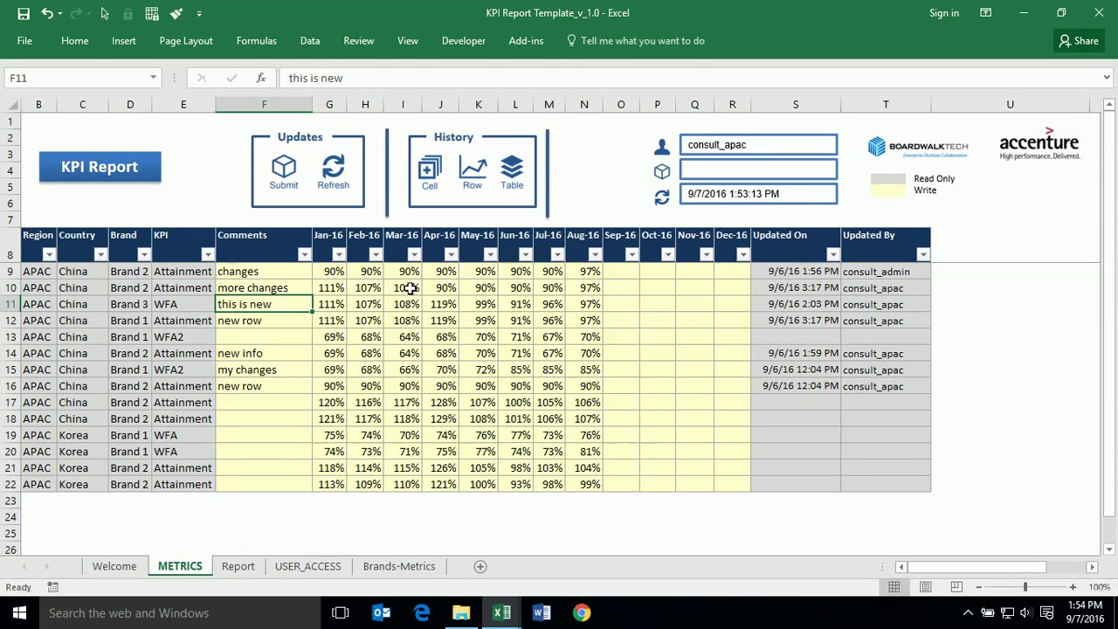
# - Set row 10's Mar-16 value to 104% and its May-16 value to 95%
pyautogui.click(410, 289)
pyautogui.write('104')
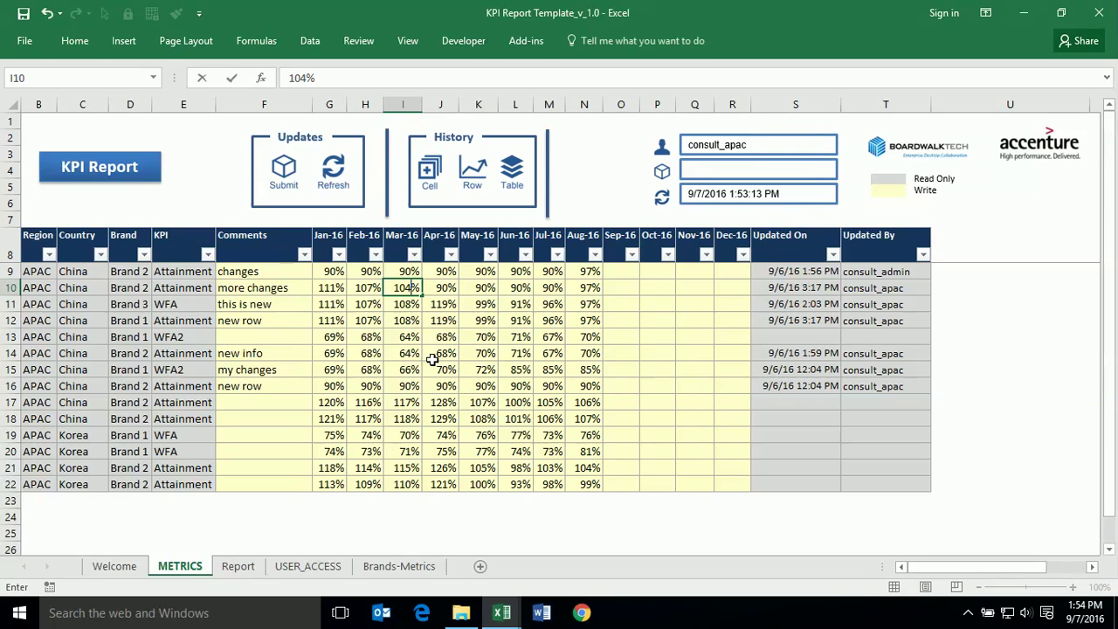
pyautogui.press('Return')
pyautogui.click(480, 288)
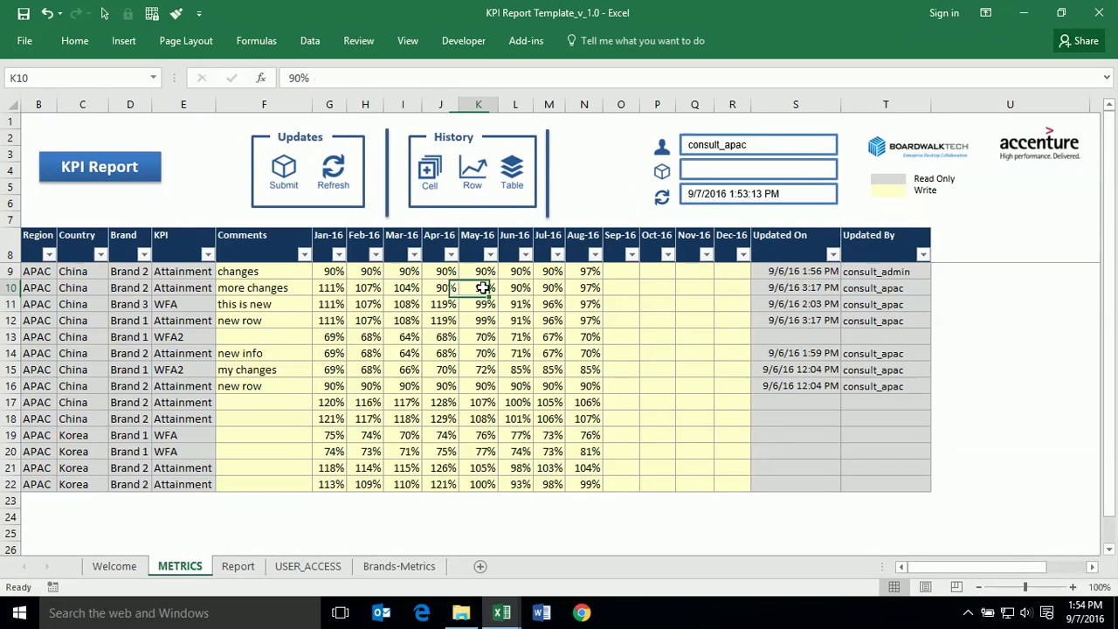
pyautogui.write('95')
pyautogui.press('Return')
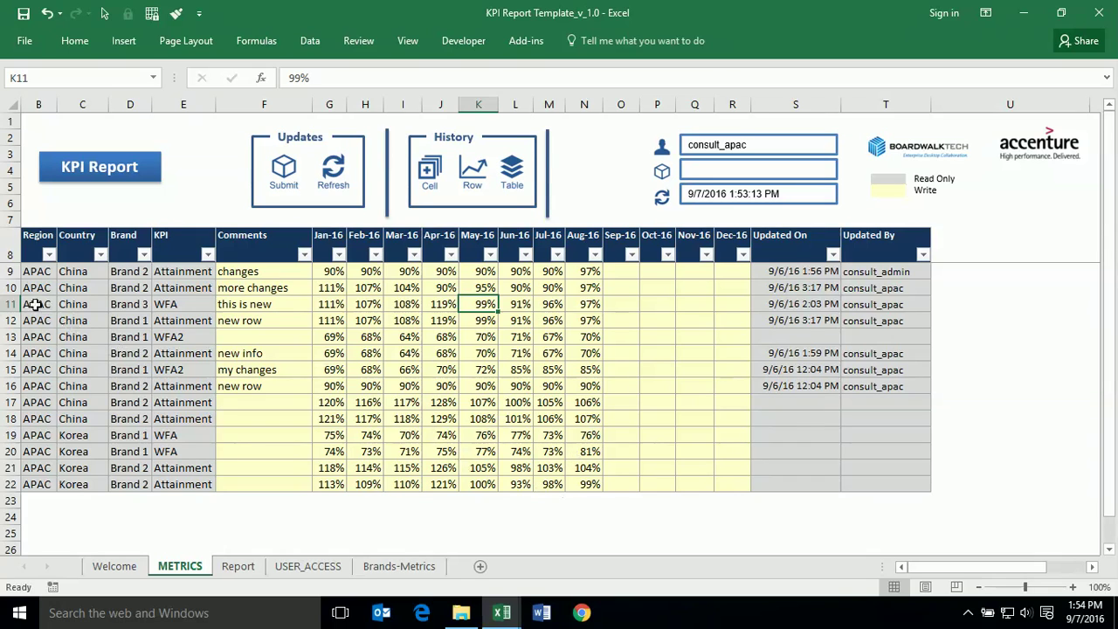
# - Insert one copy of row 11 (China, Brand 3, WFA) directly below it using Boardwalk's Copy Row
pyautogui.click(5, 305)
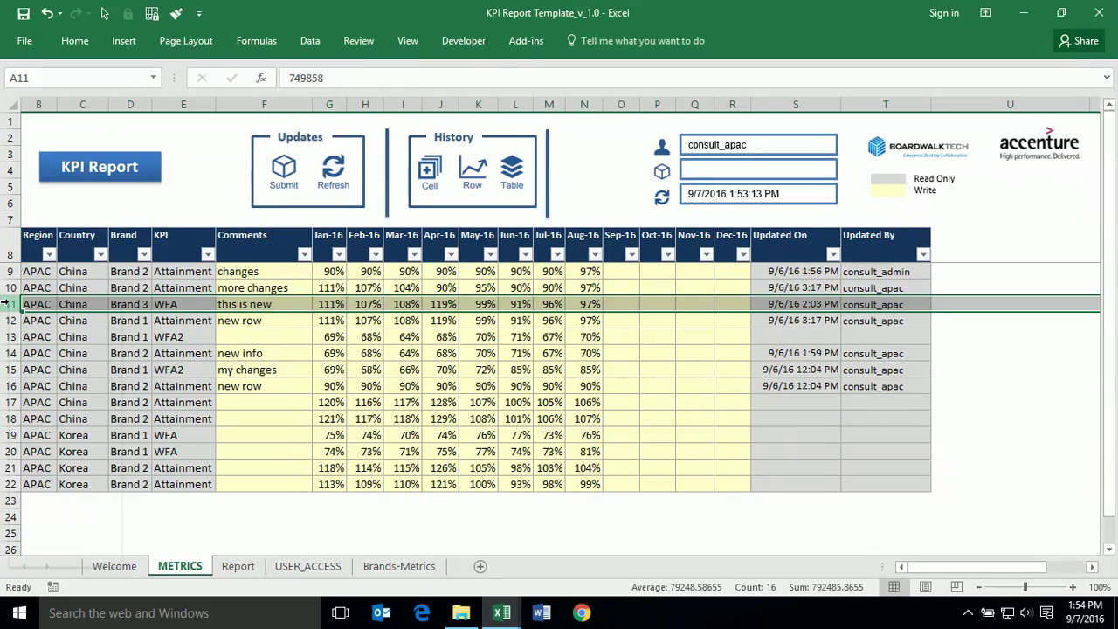
pyautogui.rightClick(7, 304)
pyautogui.moveTo(75, 556)
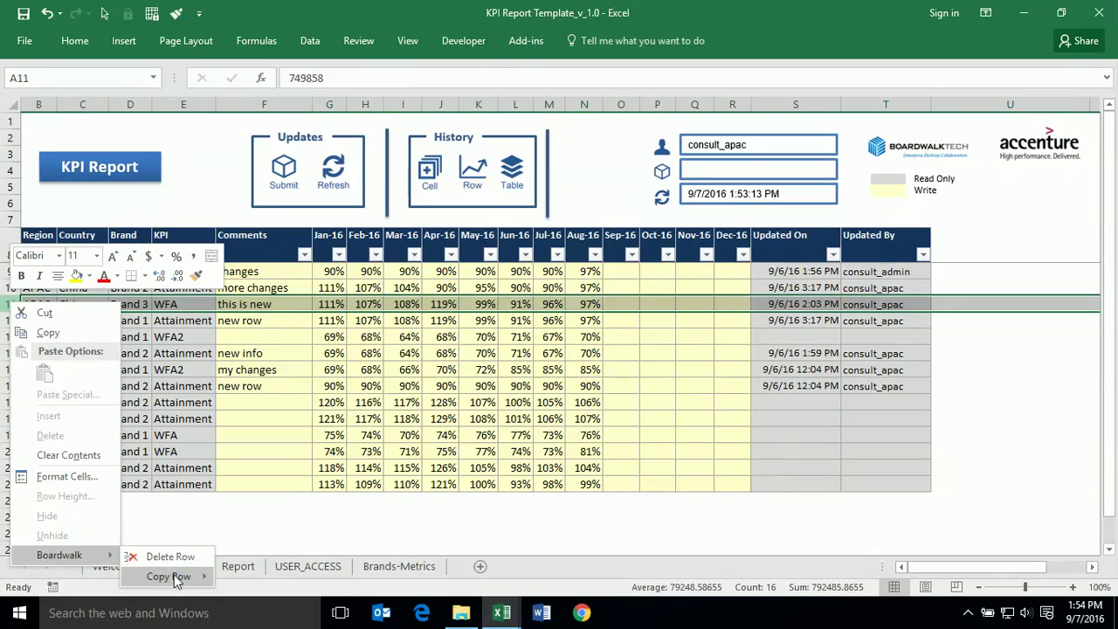
pyautogui.moveTo(175, 577)
pyautogui.click(256, 543)
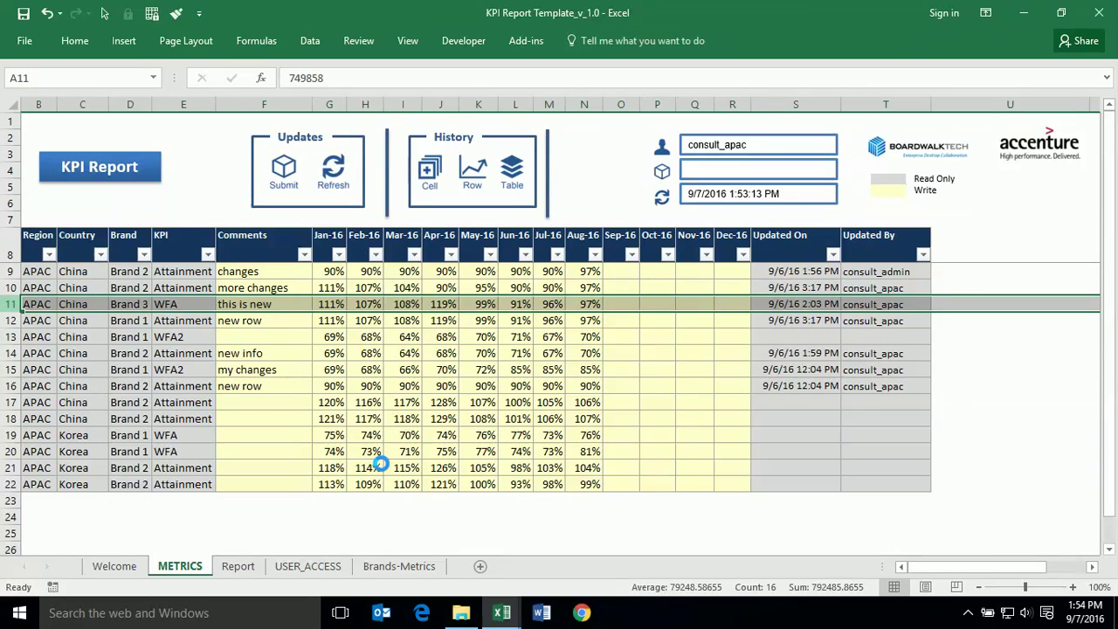
pyautogui.click(201, 371)
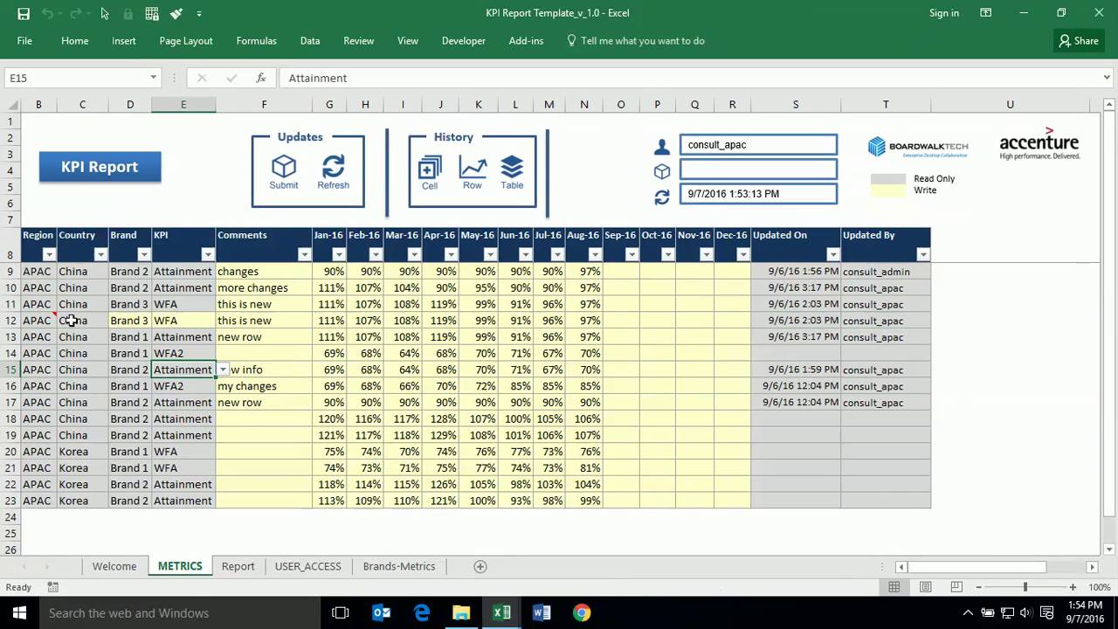
# - Change the brand of the copied row 12 to Brand 2
pyautogui.click(138, 321)
pyautogui.click(159, 320)
pyautogui.click(131, 346)
# - Try to edit the Brand value of the existing row 16 in cell D16
pyautogui.click(138, 390)
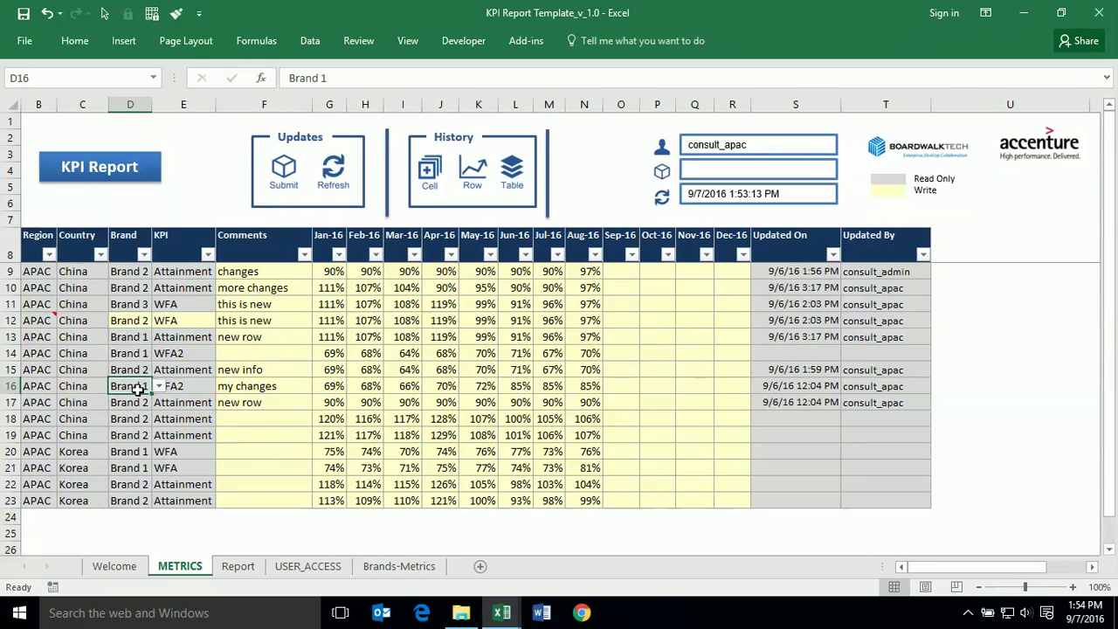
pyautogui.doubleClick(138, 390)
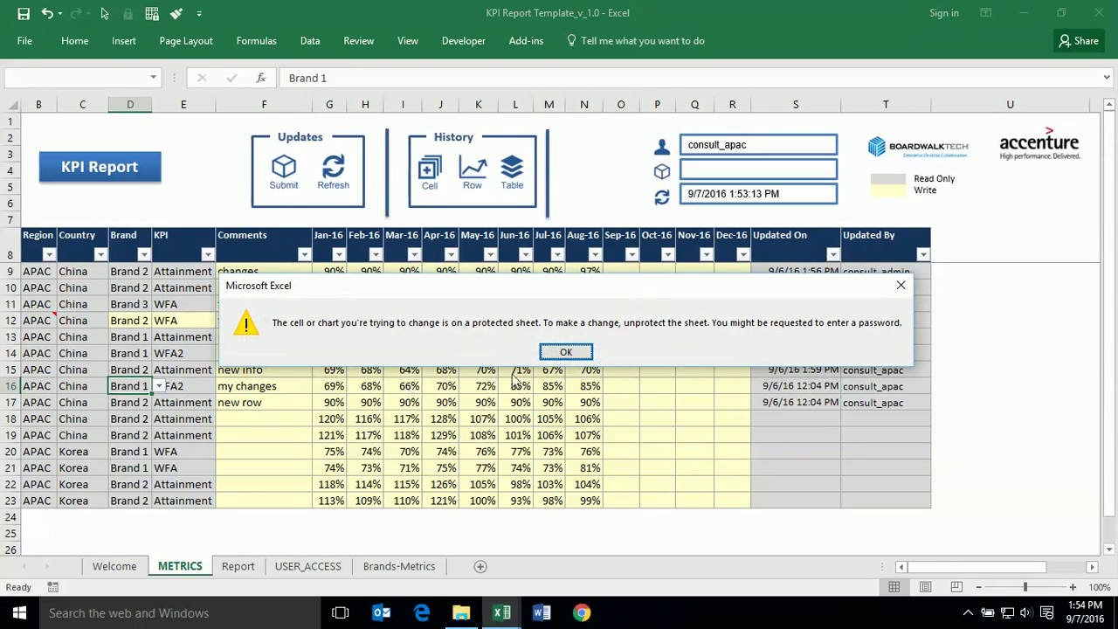
pyautogui.click(563, 354)
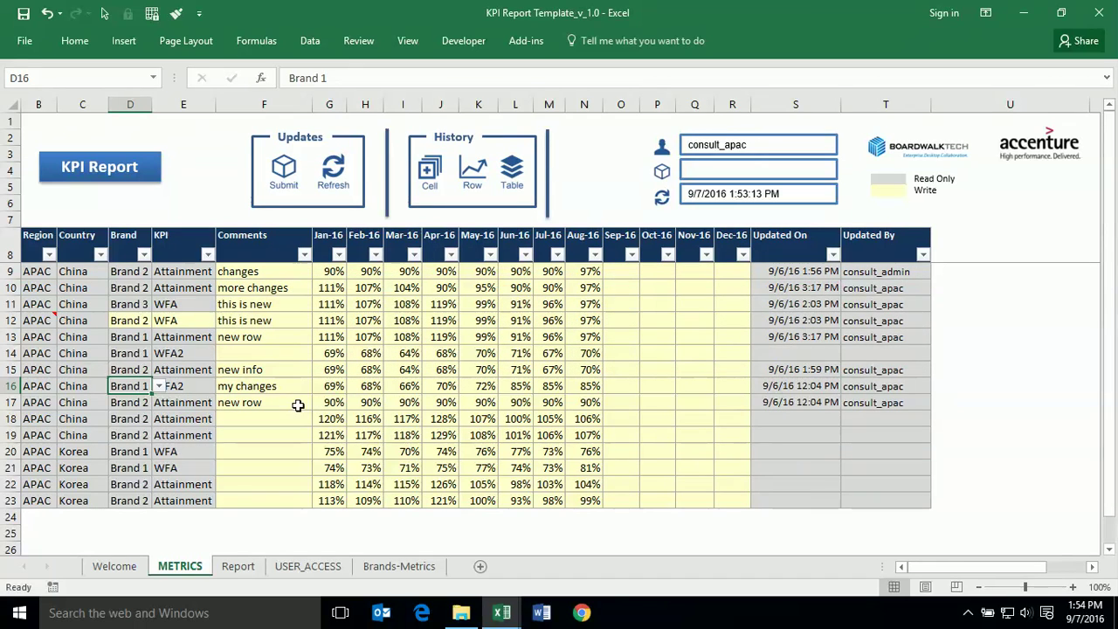
# - Set the KPI of the copied row 12 to WFA2 and check the source lists on the Brands-Metrics sheet
pyautogui.click(188, 320)
pyautogui.click(224, 321)
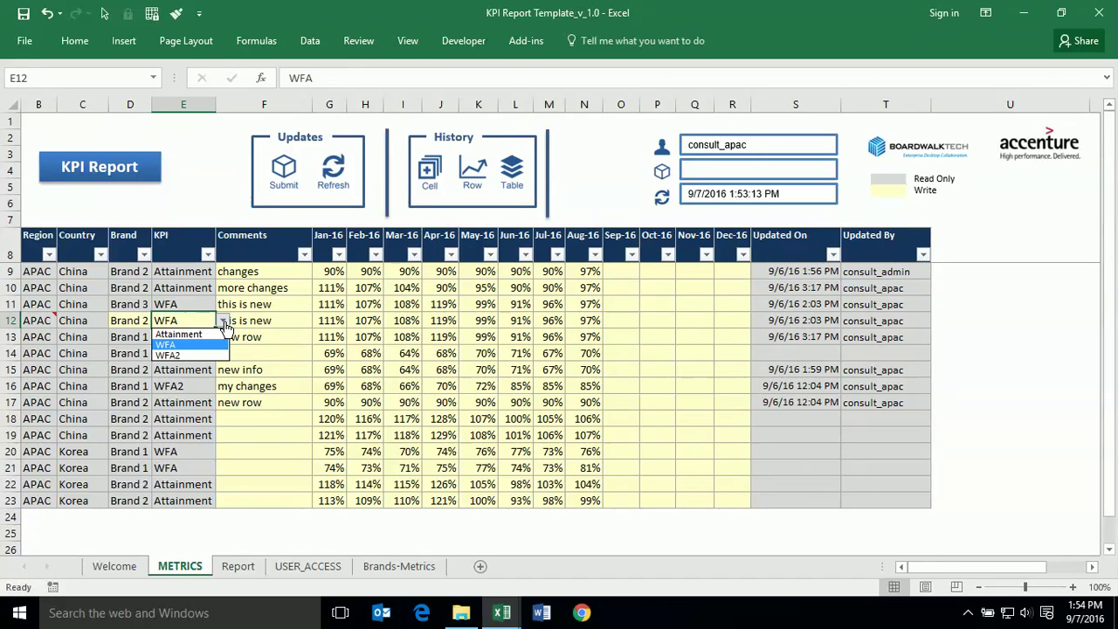
pyautogui.click(175, 358)
pyautogui.click(301, 368)
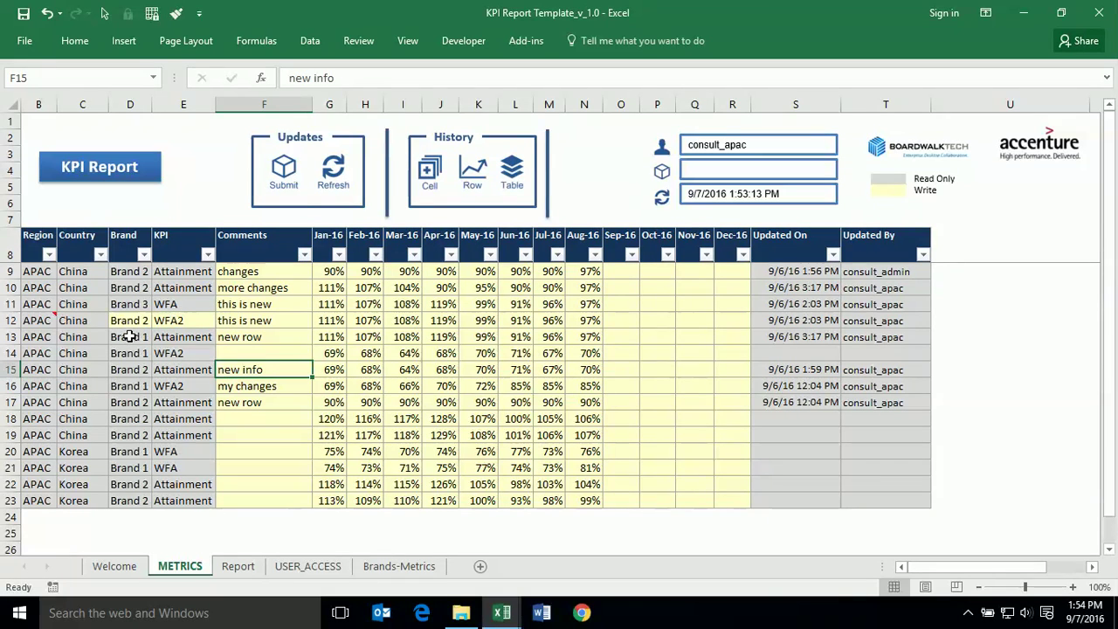
pyautogui.click(398, 567)
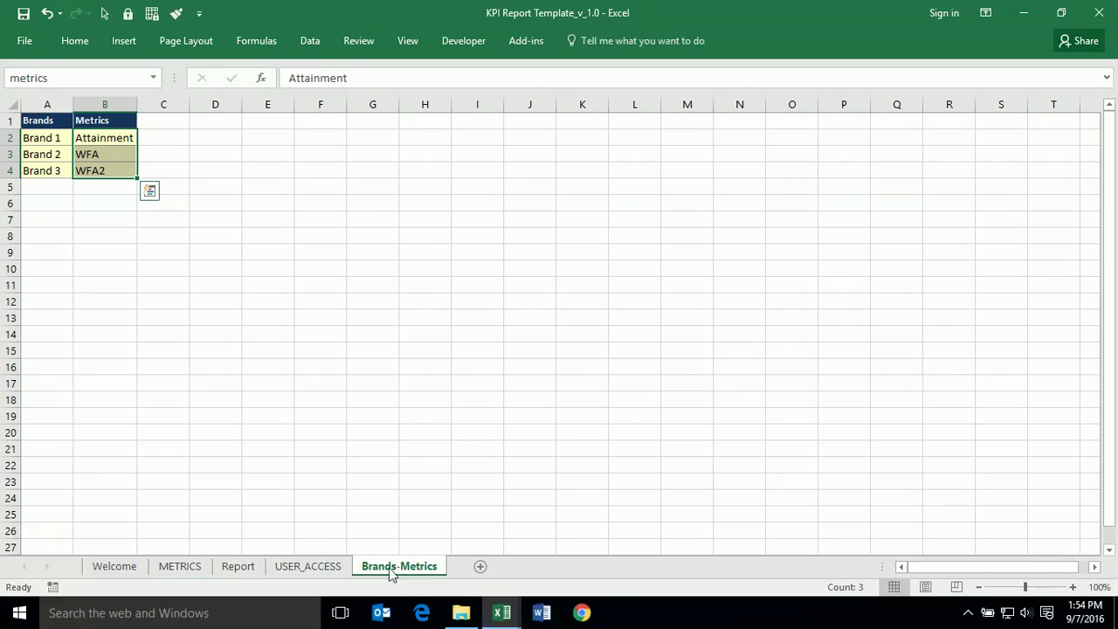
# - Return to the METRICS sheet and change the comment in cell F12 to "this is another new"
pyautogui.click(162, 573)
pyautogui.click(229, 320)
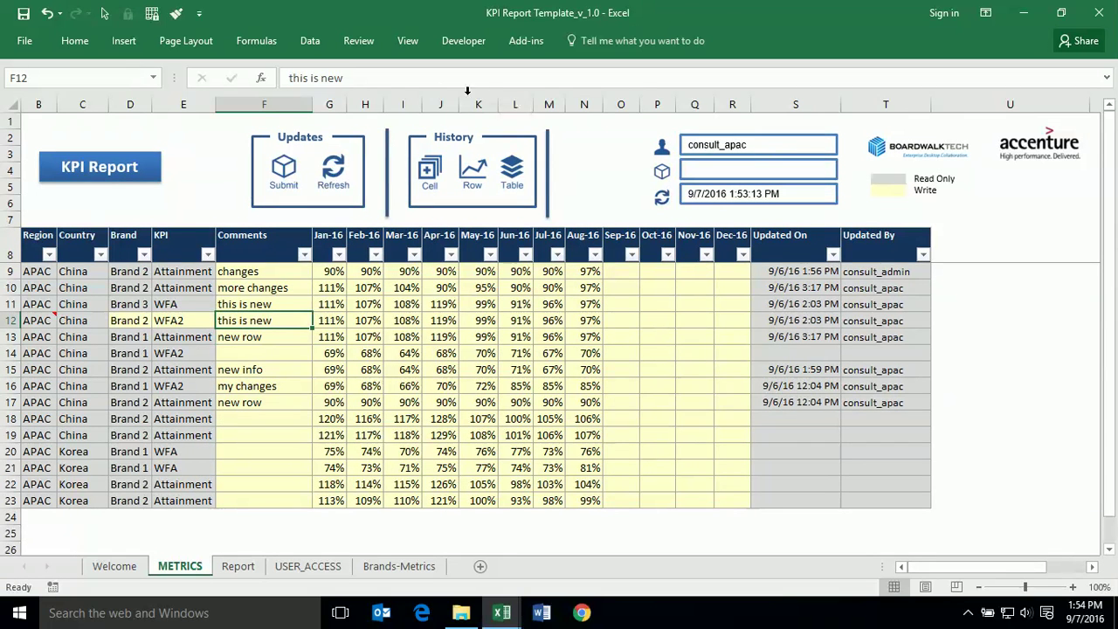
pyautogui.click(326, 77)
pyautogui.write('another')
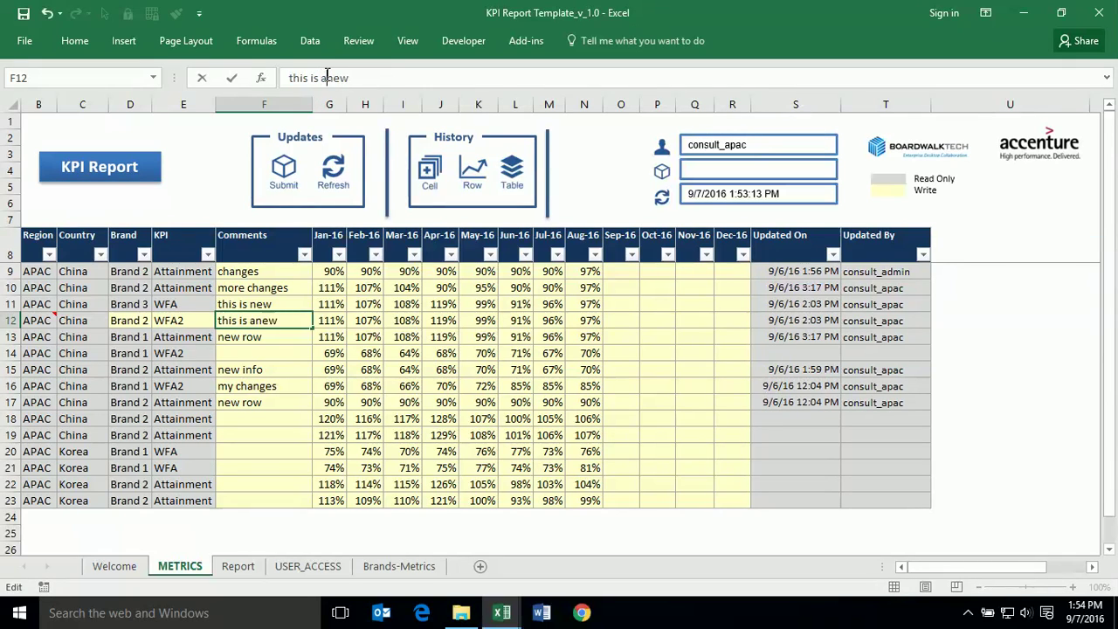
pyautogui.press('Return')
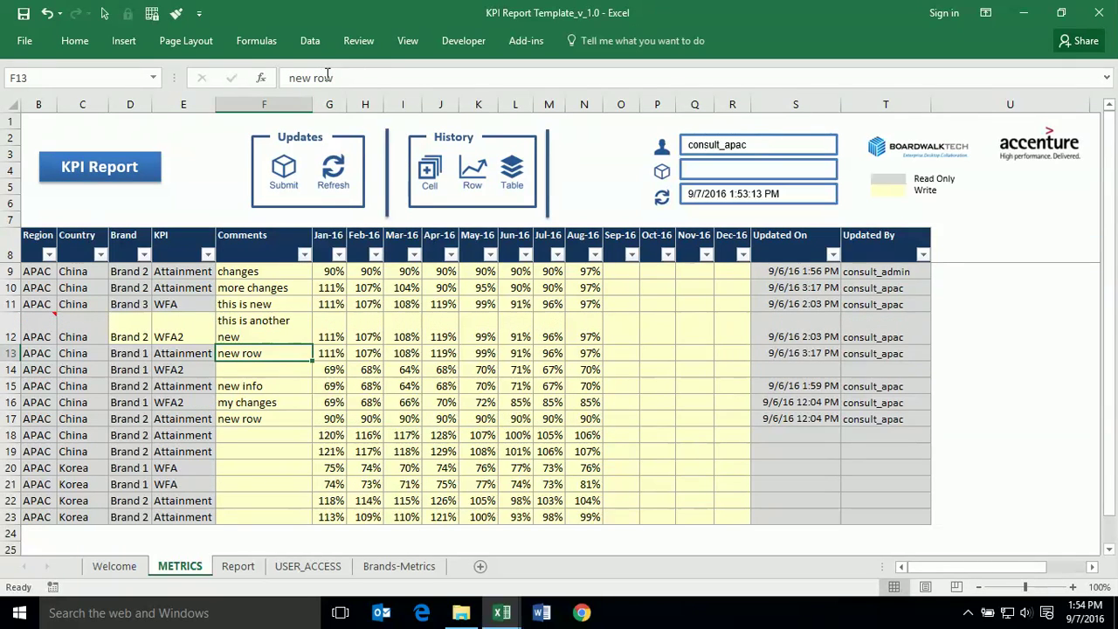
# - Set row 9's Jun-16 value to 85%
pyautogui.click(332, 367)
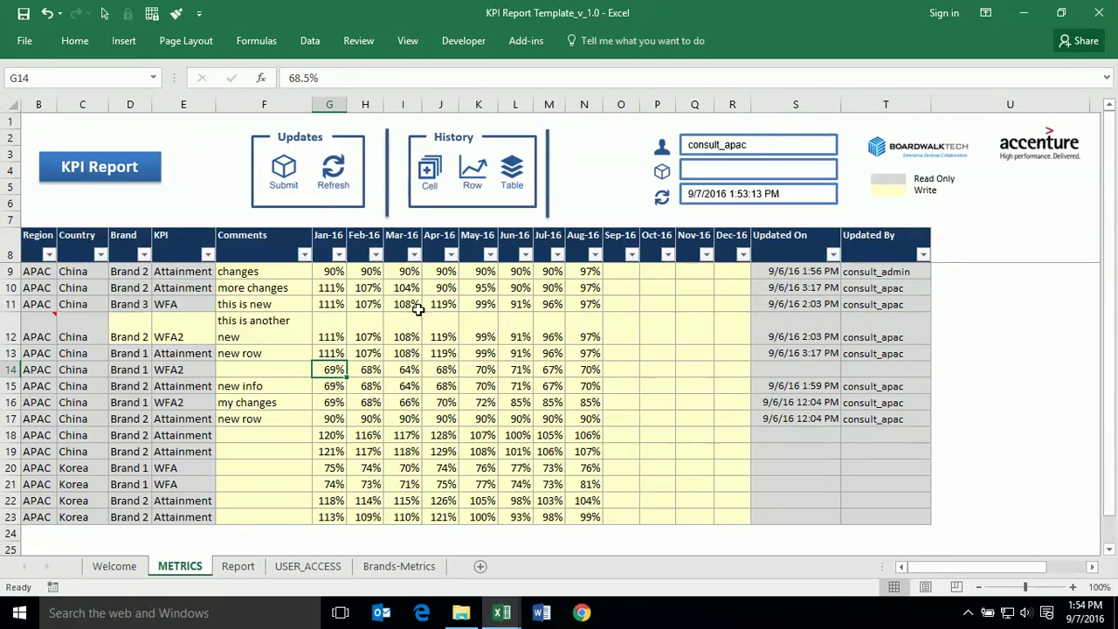
pyautogui.click(441, 276)
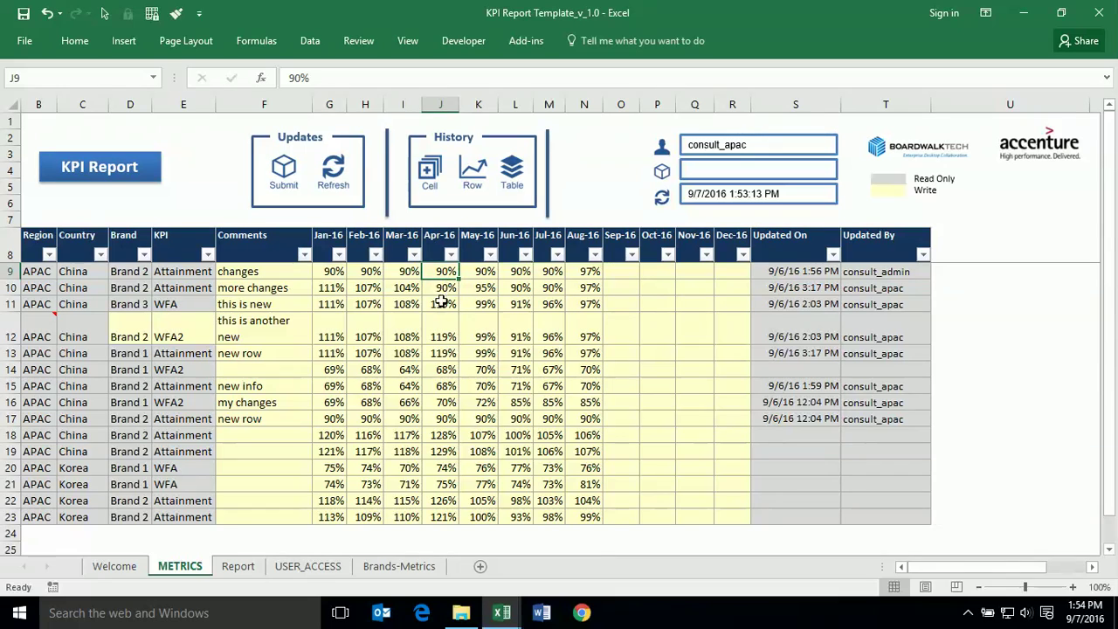
pyautogui.click(520, 273)
pyautogui.write('85')
pyautogui.press('Return')
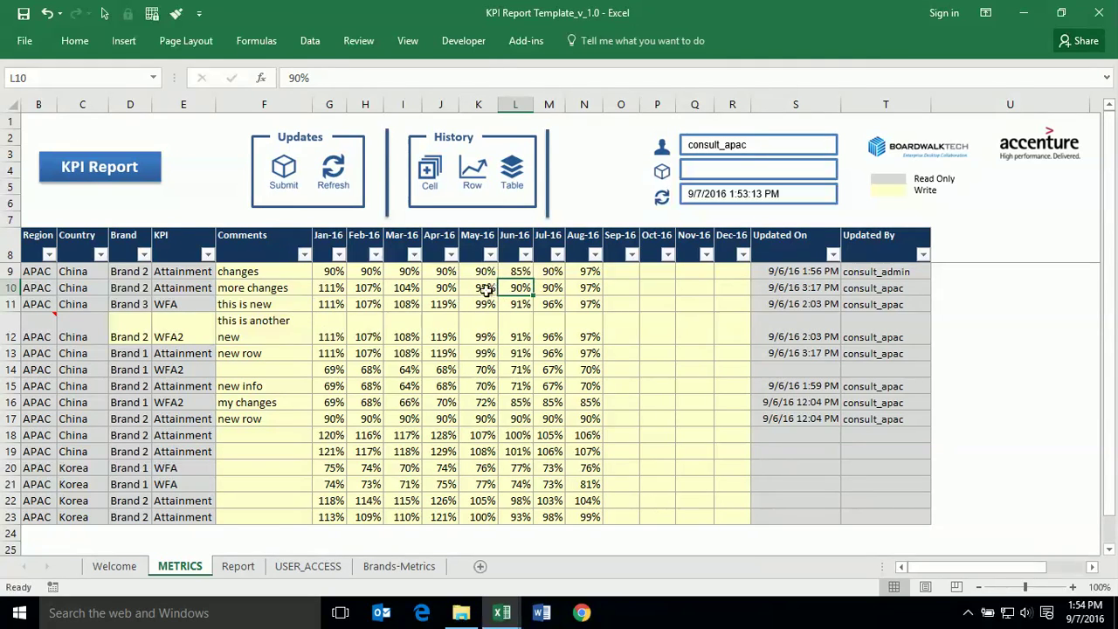
# - Examine the pivot table and chart on the Report sheet and return to the METRICS sheet
pyautogui.click(237, 566)
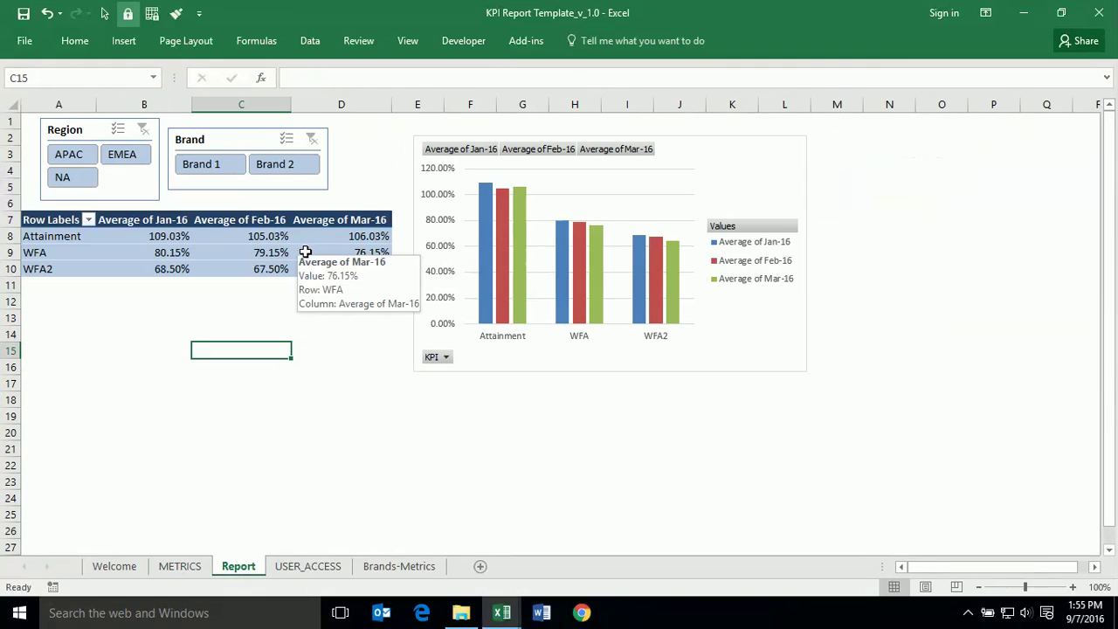
pyautogui.click(177, 566)
pyautogui.click(434, 385)
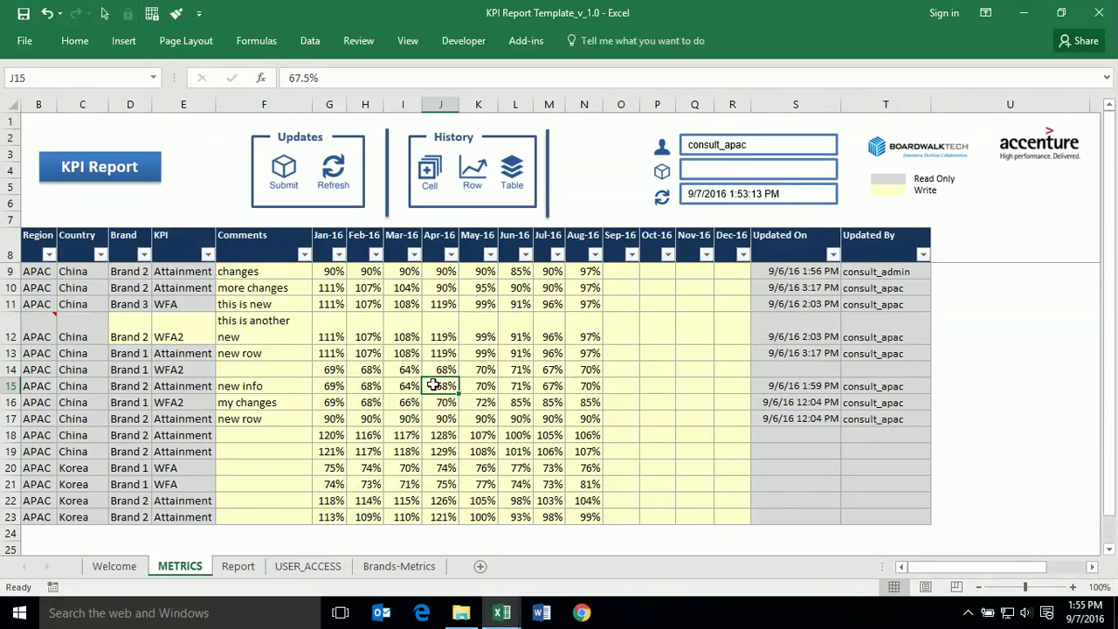
# - Submit the changes with the transaction comment "my updates" and check the Updated On and Updated By entries of rows 9 and 10
pyautogui.click(284, 170)
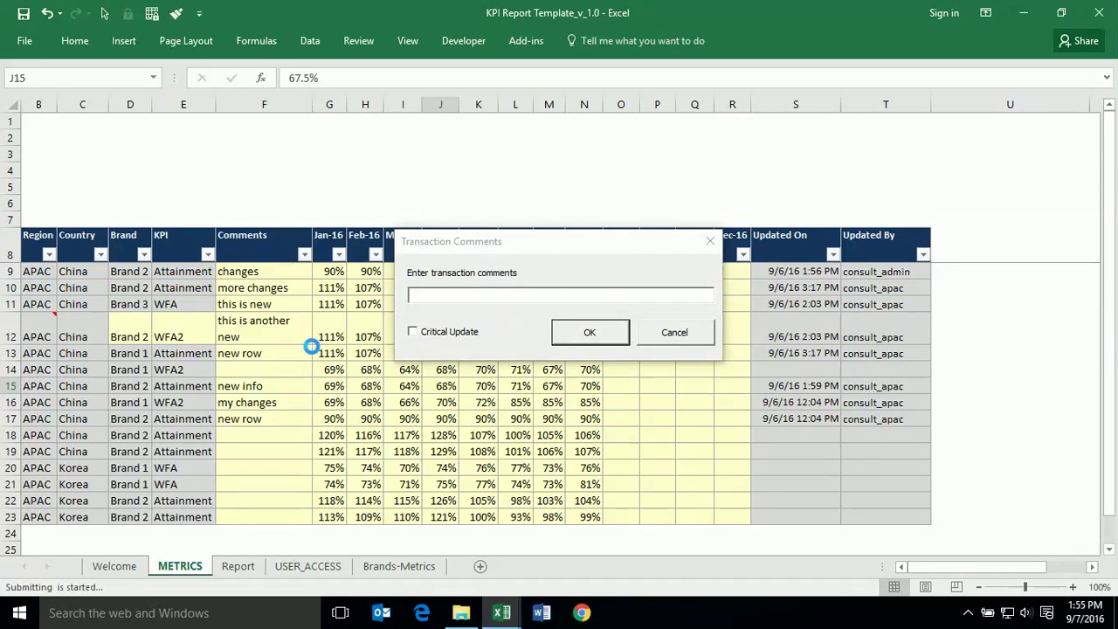
pyautogui.click(452, 291)
pyautogui.click(454, 290)
pyautogui.write('my updates')
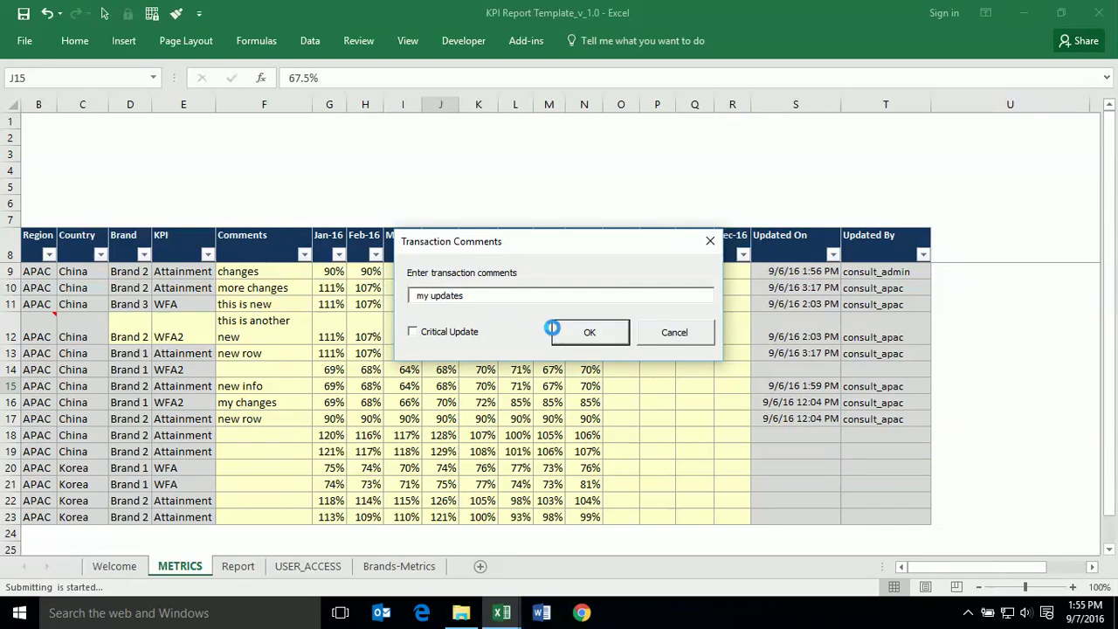
pyautogui.click(601, 332)
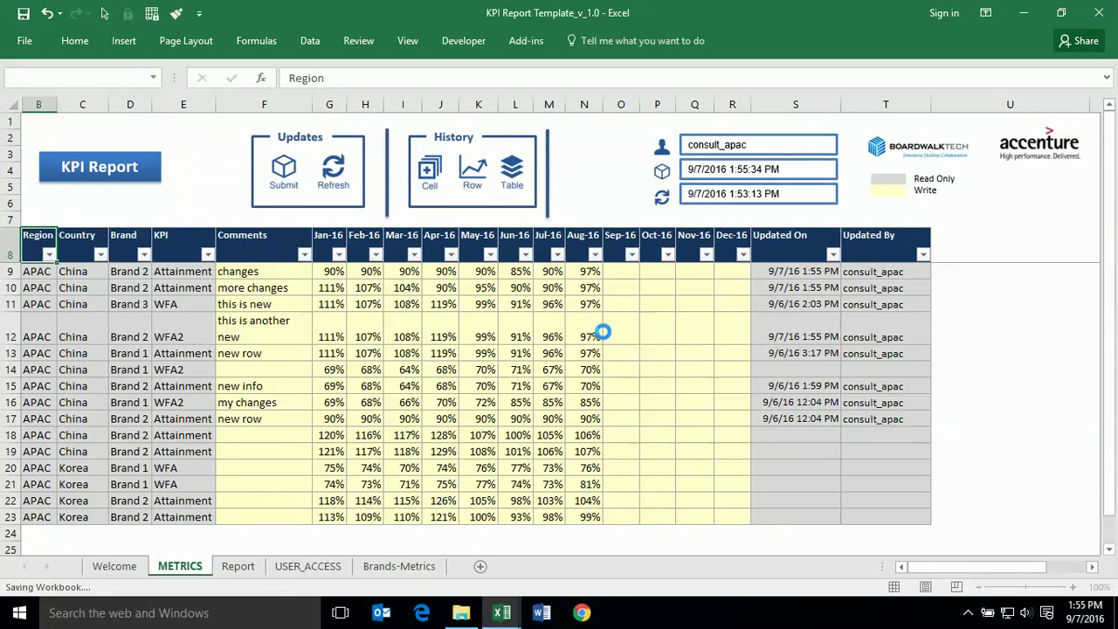
pyautogui.click(609, 371)
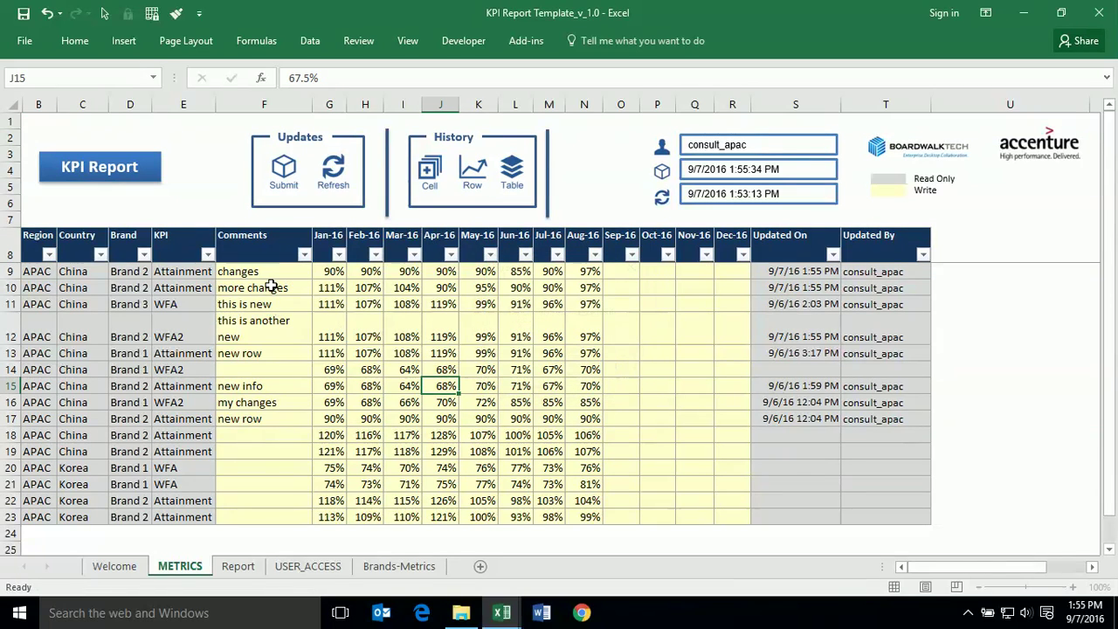
pyautogui.click(813, 288)
pyautogui.moveTo(812, 263); pyautogui.dragTo(860, 288)
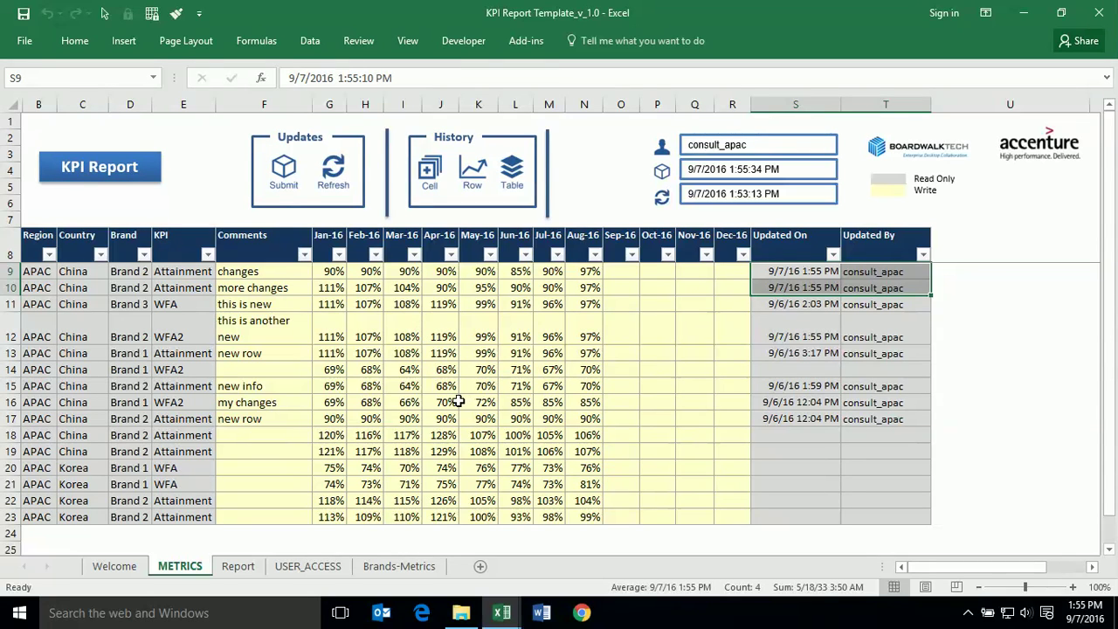
# - Switch to the consult_mgr workbook and open its METRICS sheet
pyautogui.click(506, 618)
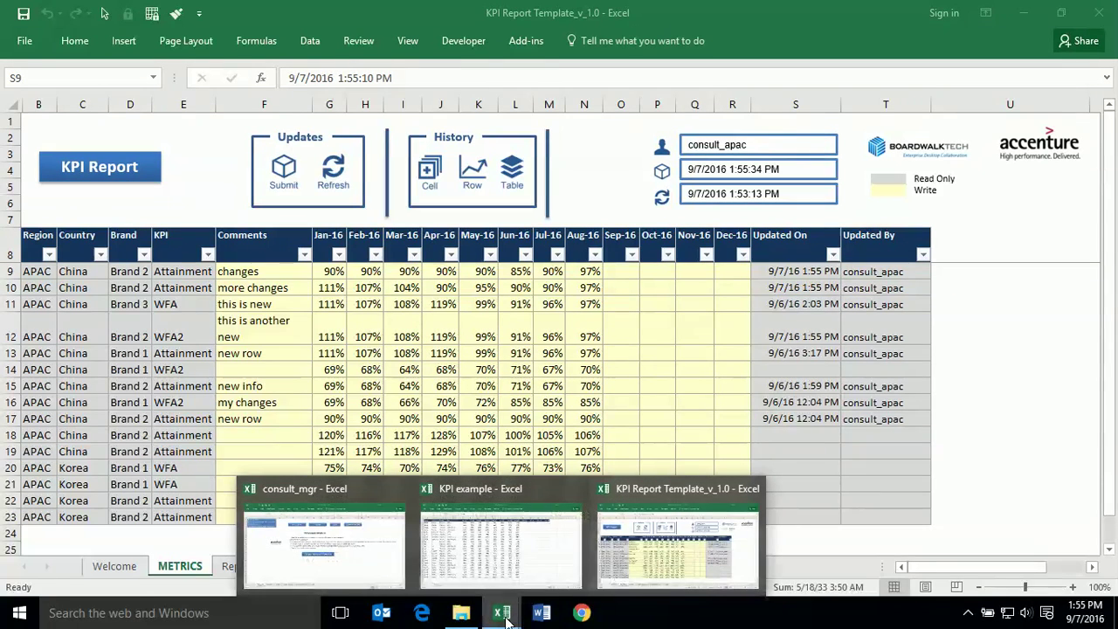
pyautogui.click(356, 528)
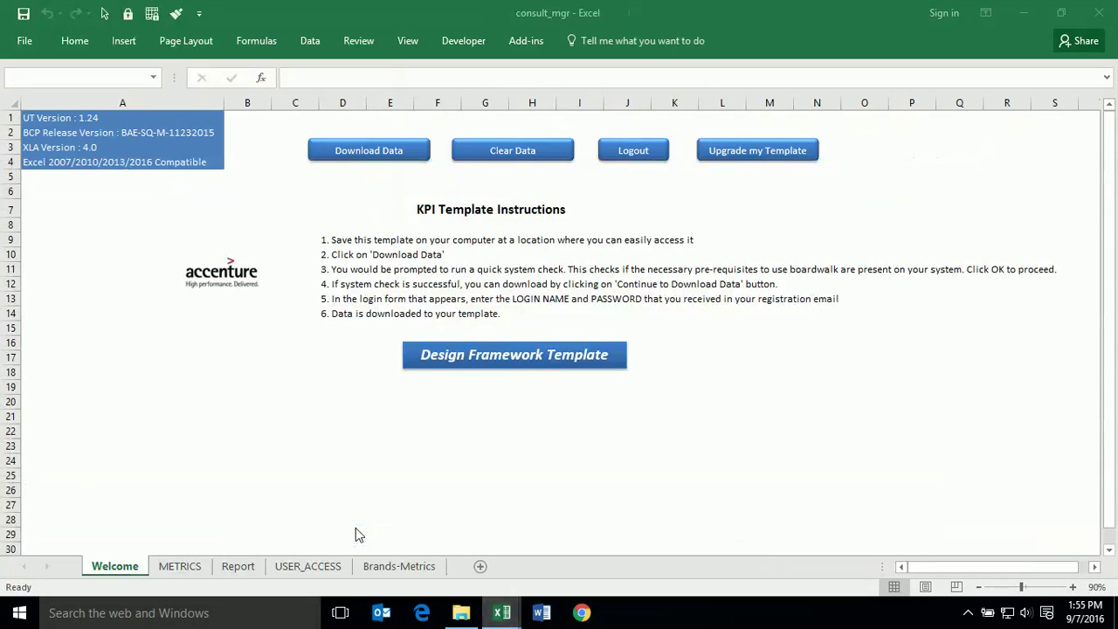
pyautogui.click(185, 568)
pyautogui.click(317, 453)
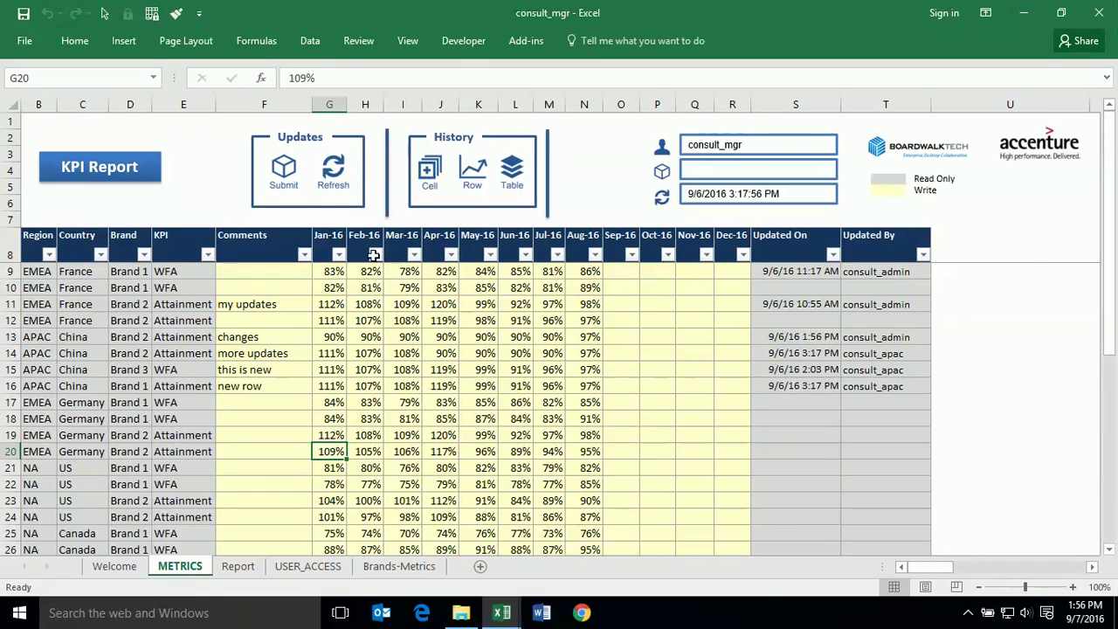
# - Refresh the manager's METRICS data, logging in with the account password
pyautogui.click(335, 171)
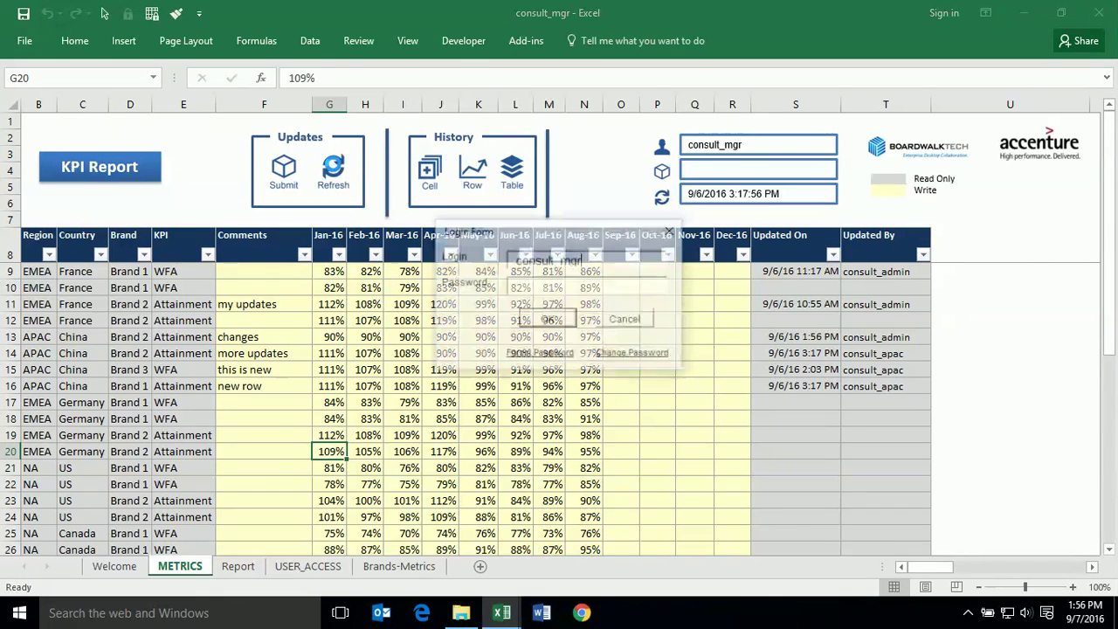
pyautogui.write('*')
pyautogui.click(547, 322)
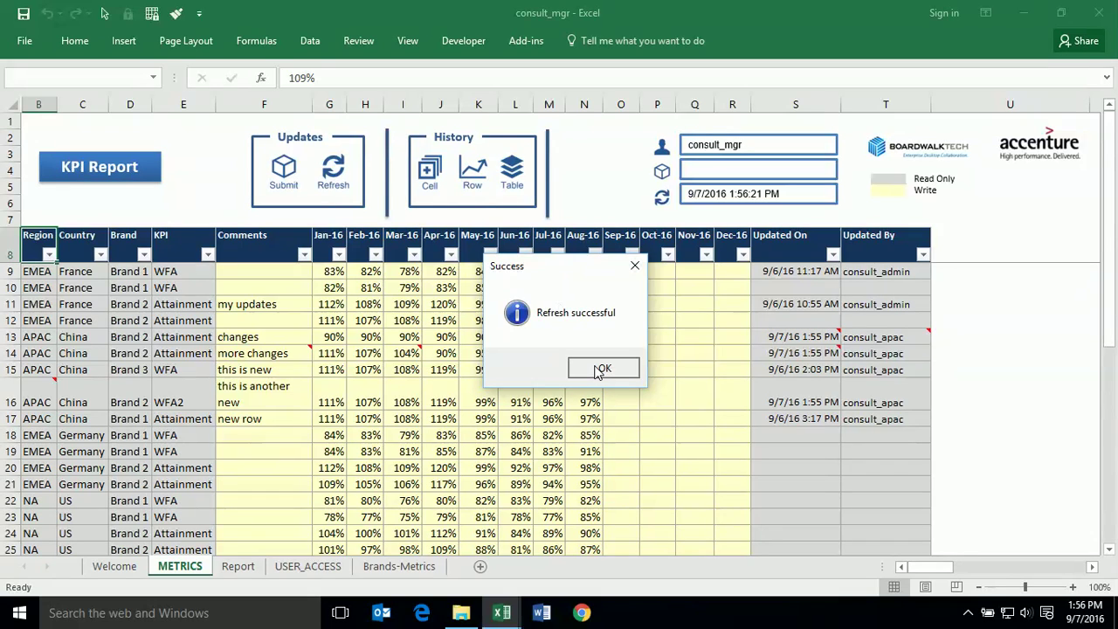
pyautogui.click(602, 369)
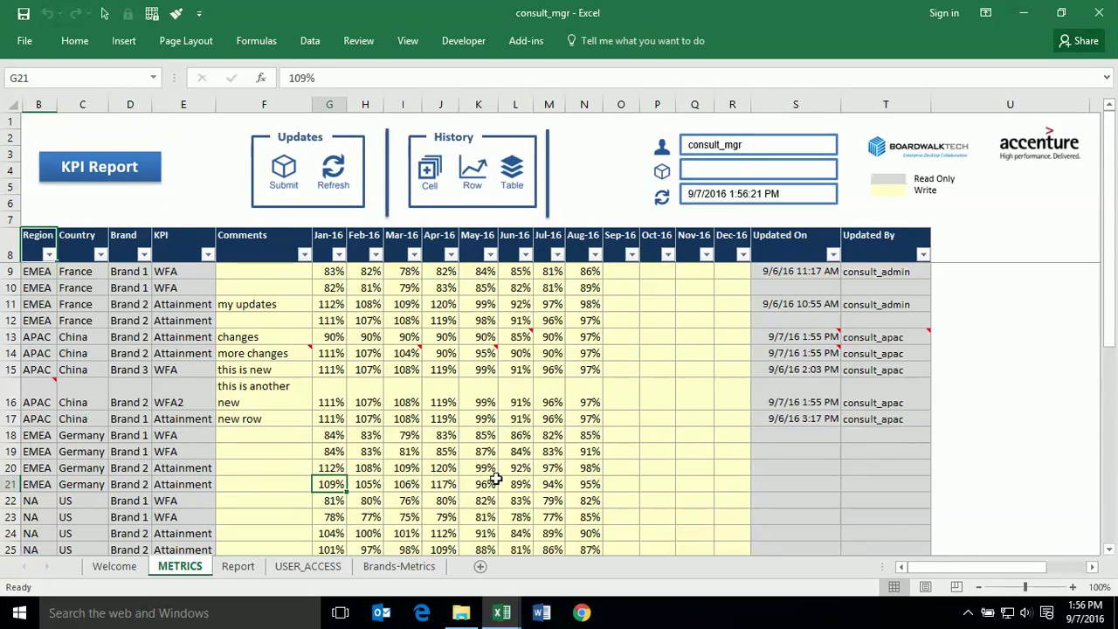
# - Check the change notes on the refreshed APAC China rows of the METRICS sheet
pyautogui.click(405, 468)
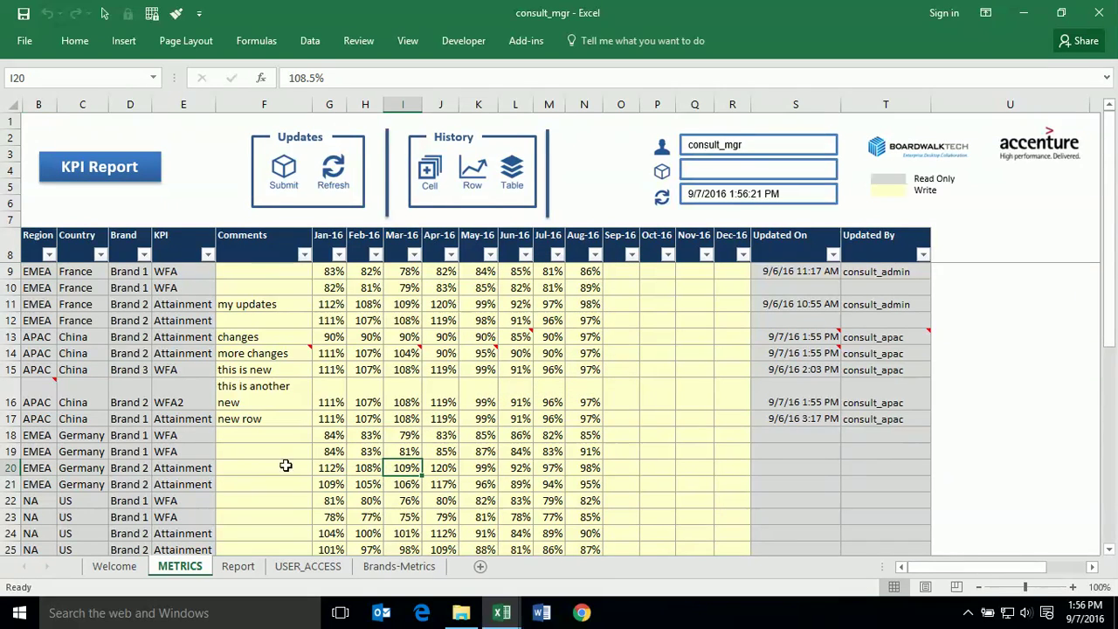
pyautogui.moveTo(40, 390)
pyautogui.moveTo(491, 355)
pyautogui.click(521, 329)
# - Generate the cell history of comment cell F14 for the Past Week activity period
pyautogui.click(278, 353)
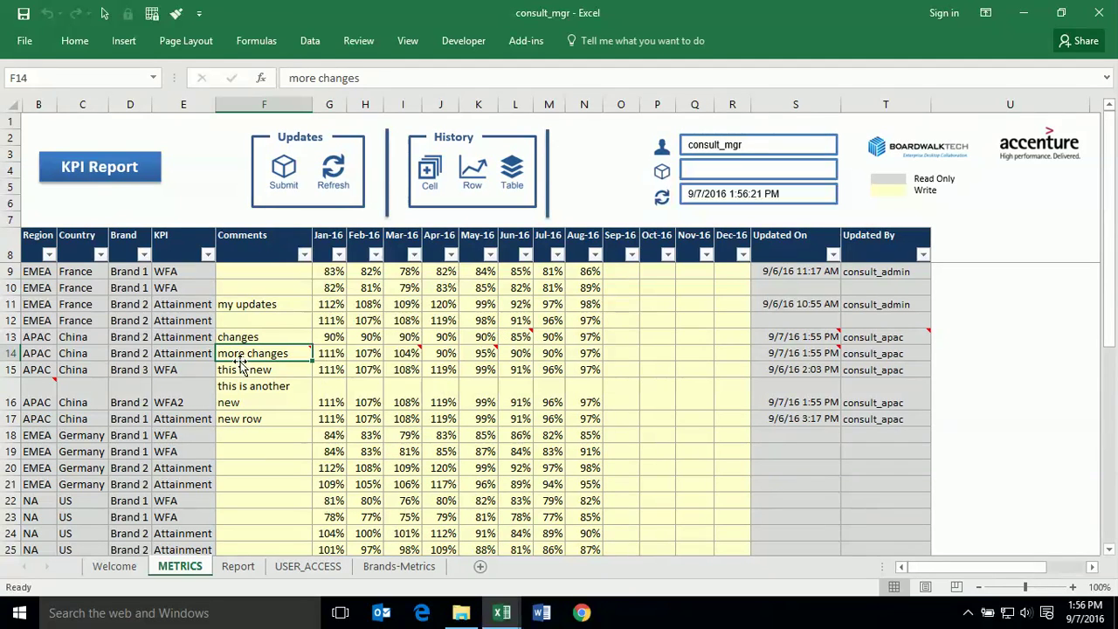
pyautogui.click(430, 184)
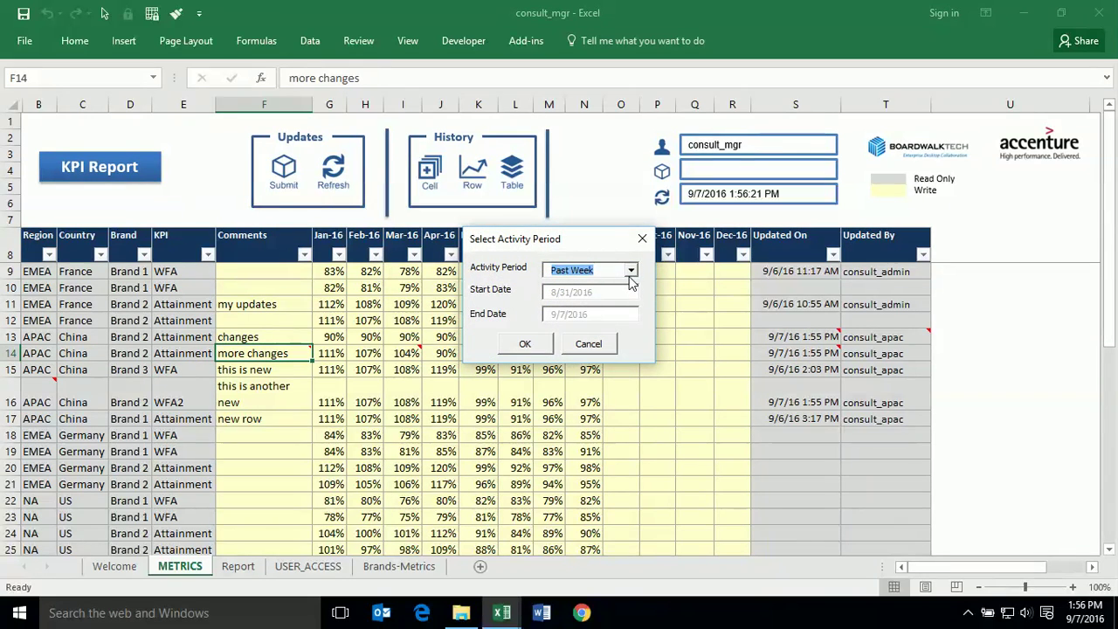
pyautogui.click(539, 346)
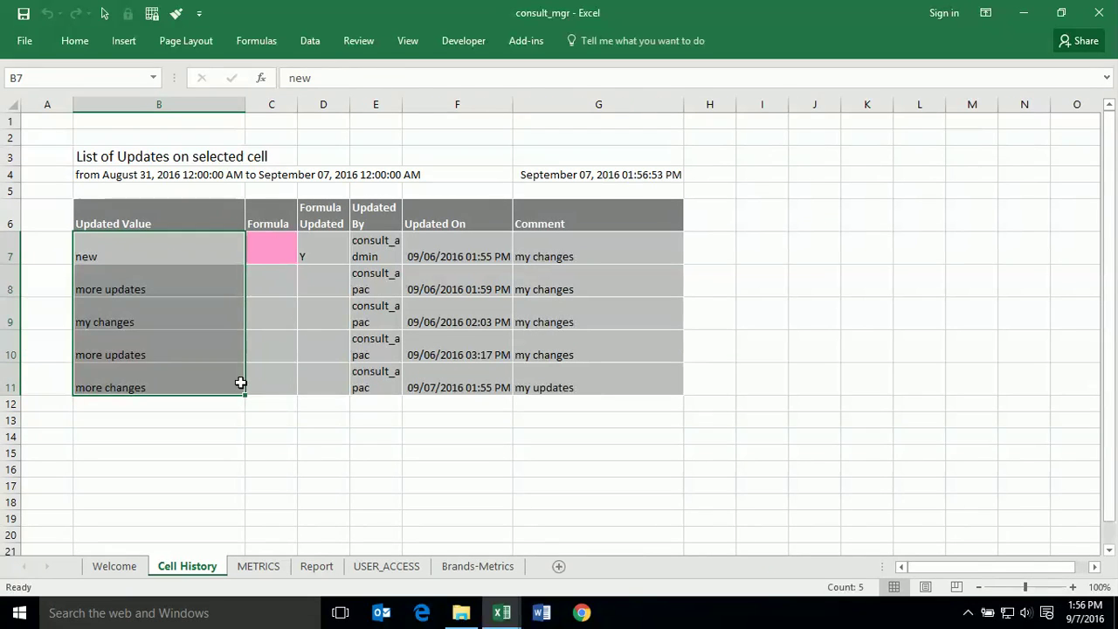
# - Review the updated values, users, dates and comments in the Cell History list and return to the METRICS sheet
pyautogui.click(239, 382)
pyautogui.moveTo(155, 280); pyautogui.dragTo(549, 394)
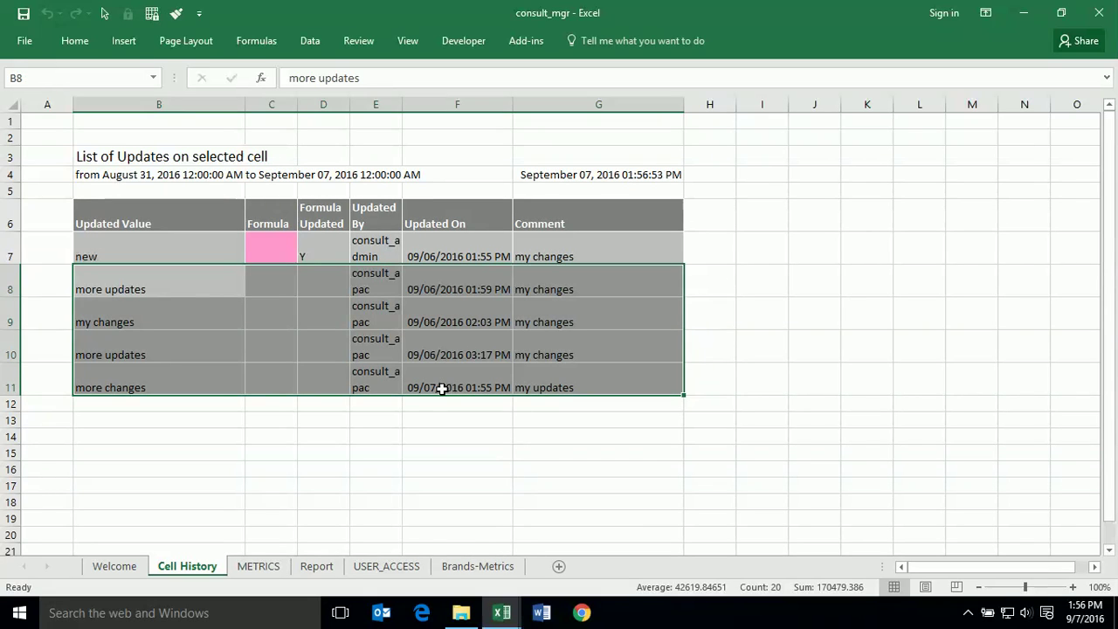
pyautogui.click(261, 566)
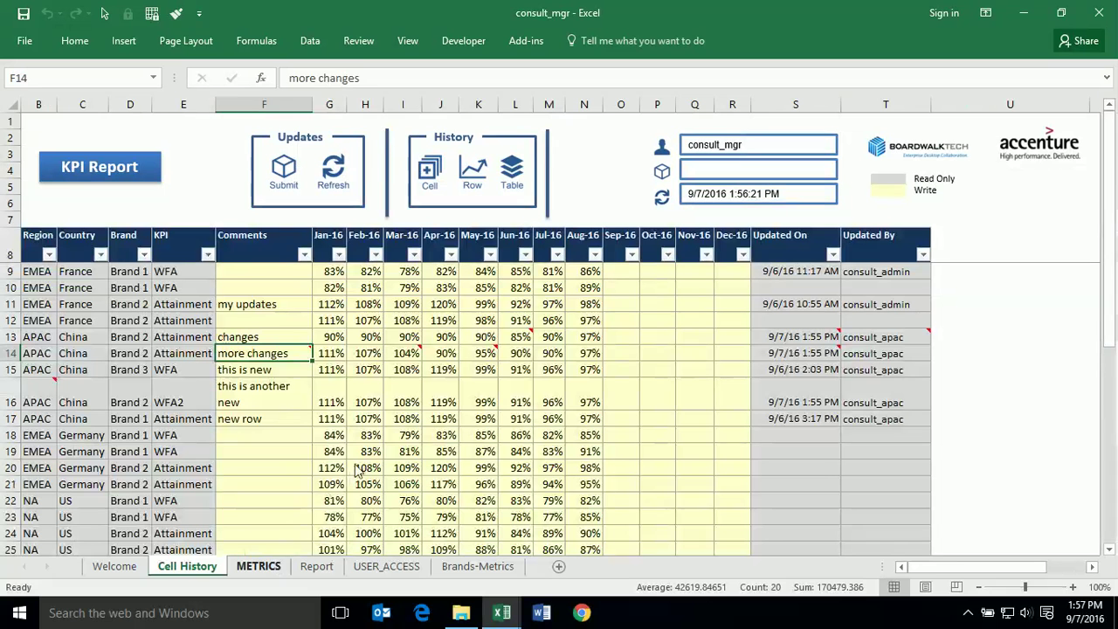
# - Generate the table history of the Metrics table for August 31 to September 7, 2016
pyautogui.click(374, 449)
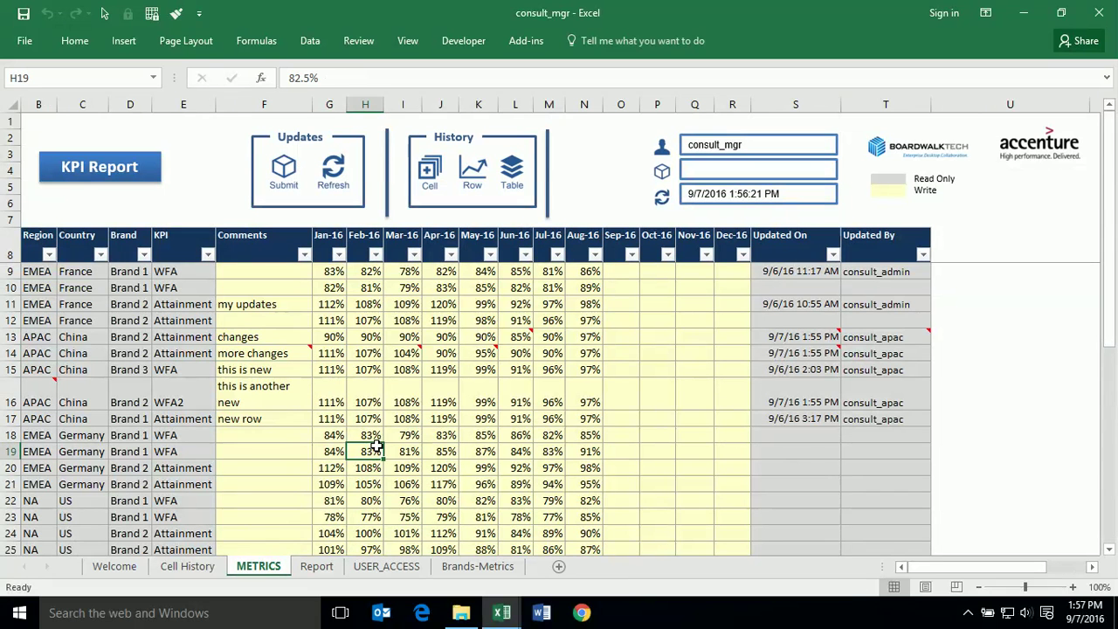
pyautogui.click(516, 174)
pyautogui.click(533, 349)
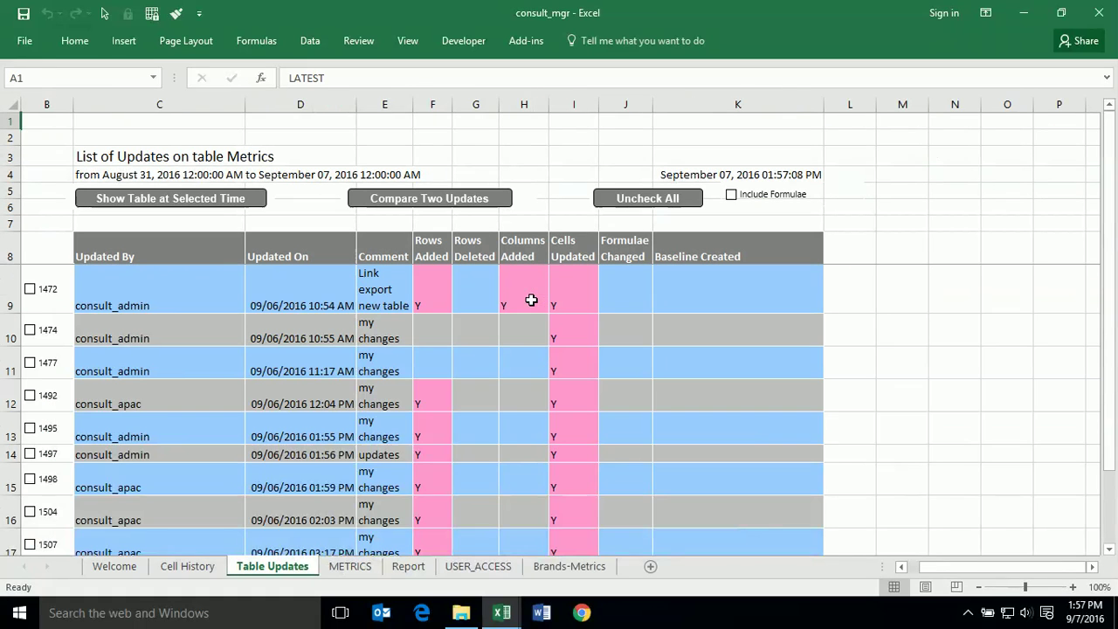
# - Examine the Table Updates list for each transaction's date, added or deleted rows, added columns, updated cells and changed formulae
pyautogui.scroll(-1, 450, 423)
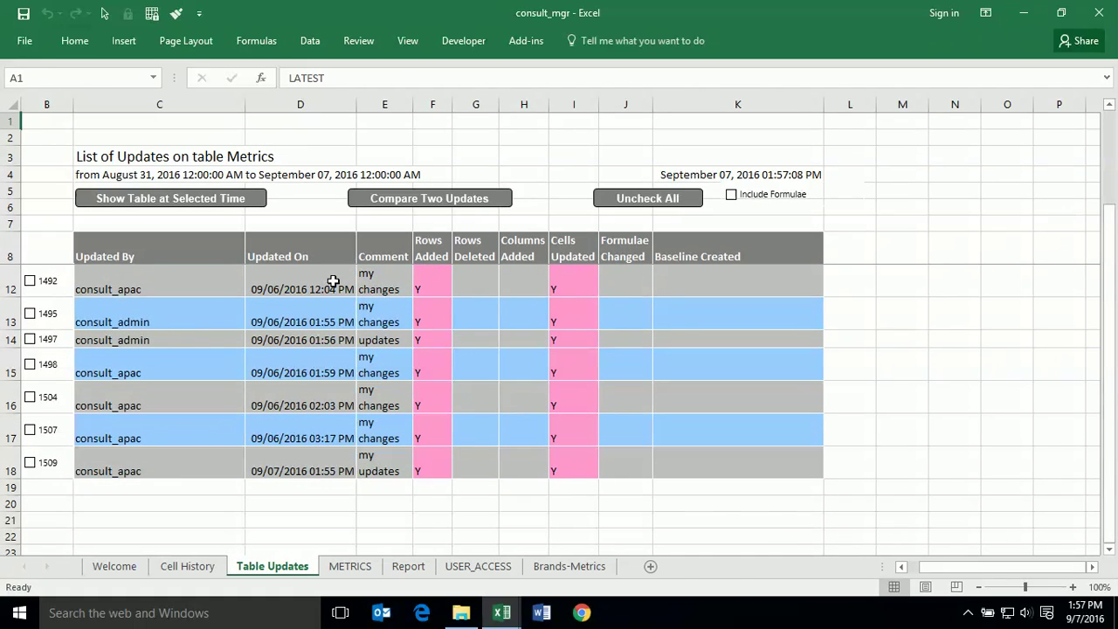
pyautogui.moveTo(330, 278); pyautogui.dragTo(314, 449)
pyautogui.click(480, 363)
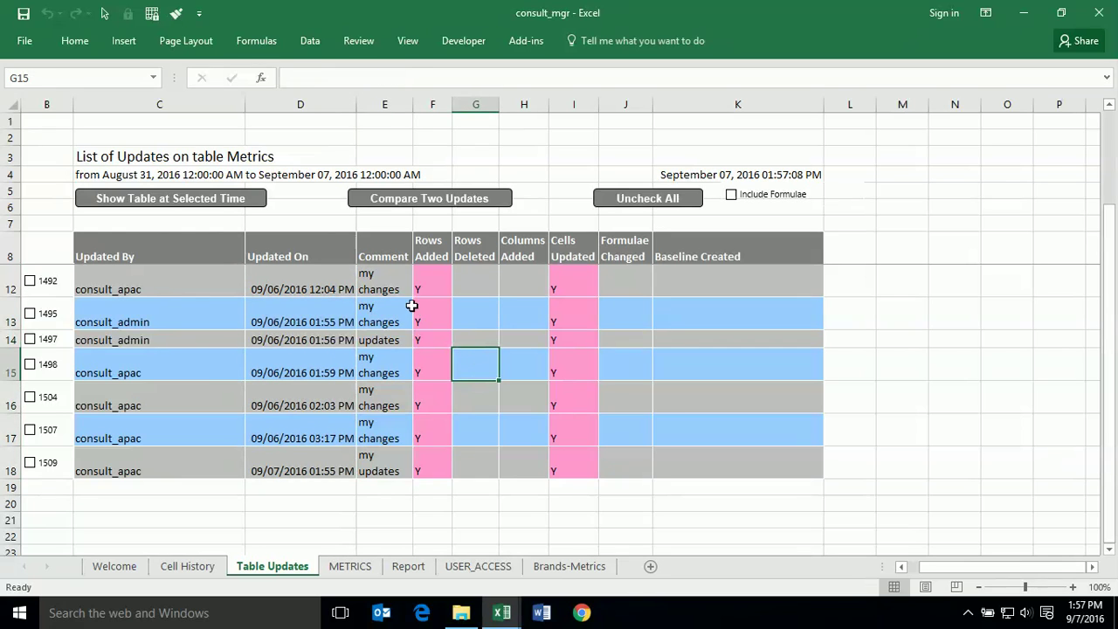
pyautogui.moveTo(437, 239); pyautogui.dragTo(632, 385)
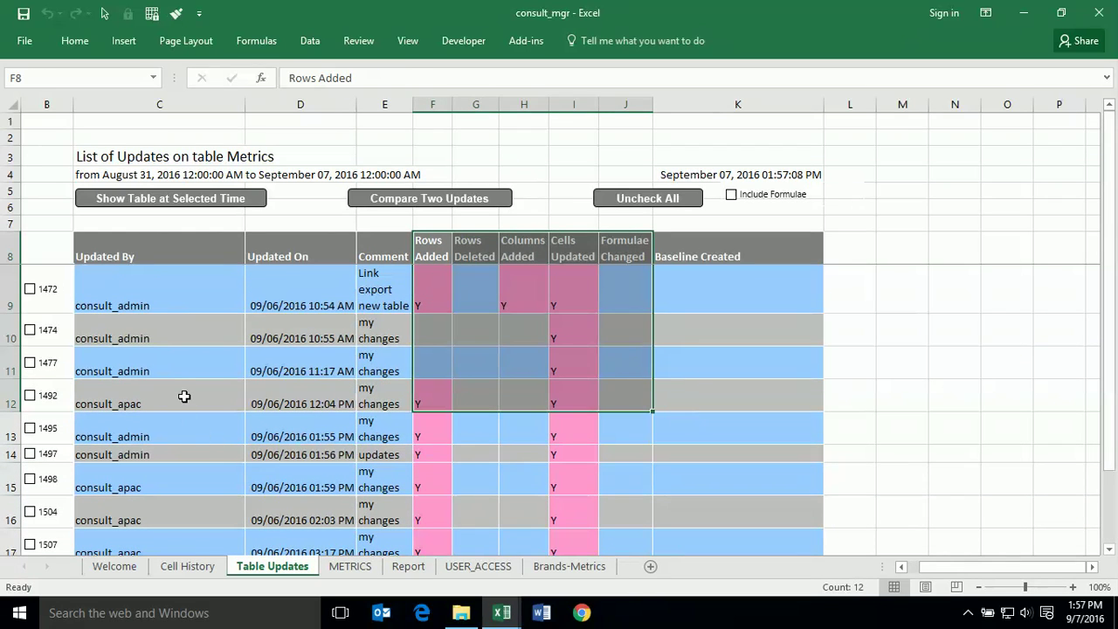
pyautogui.click(452, 414)
pyautogui.moveTo(436, 397); pyautogui.dragTo(569, 399)
pyautogui.scroll(-1, 571, 463)
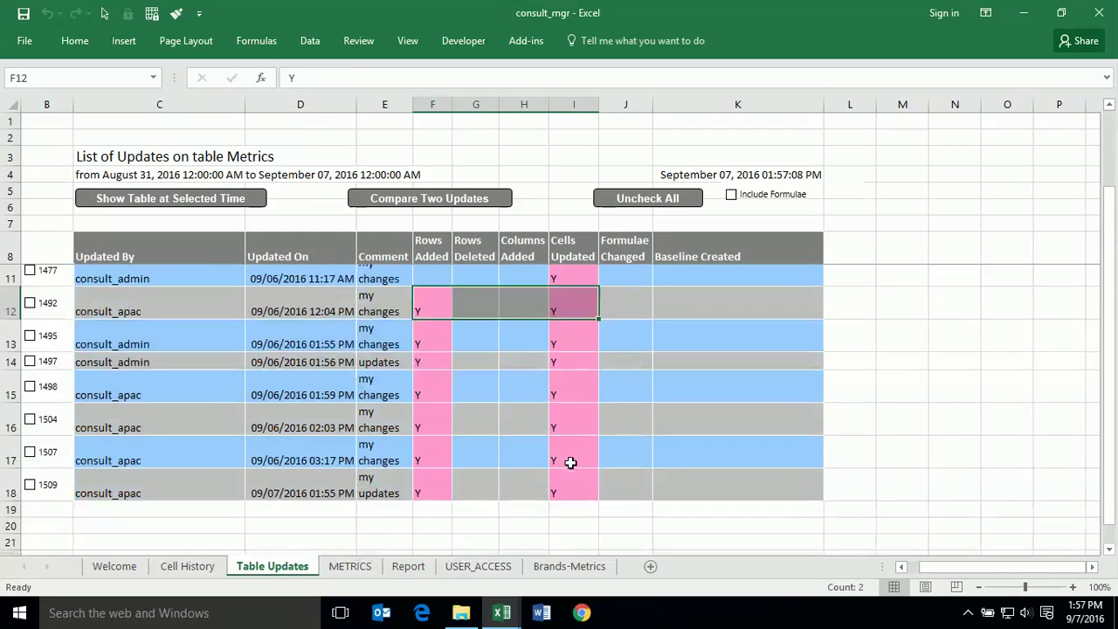
pyautogui.click(473, 392)
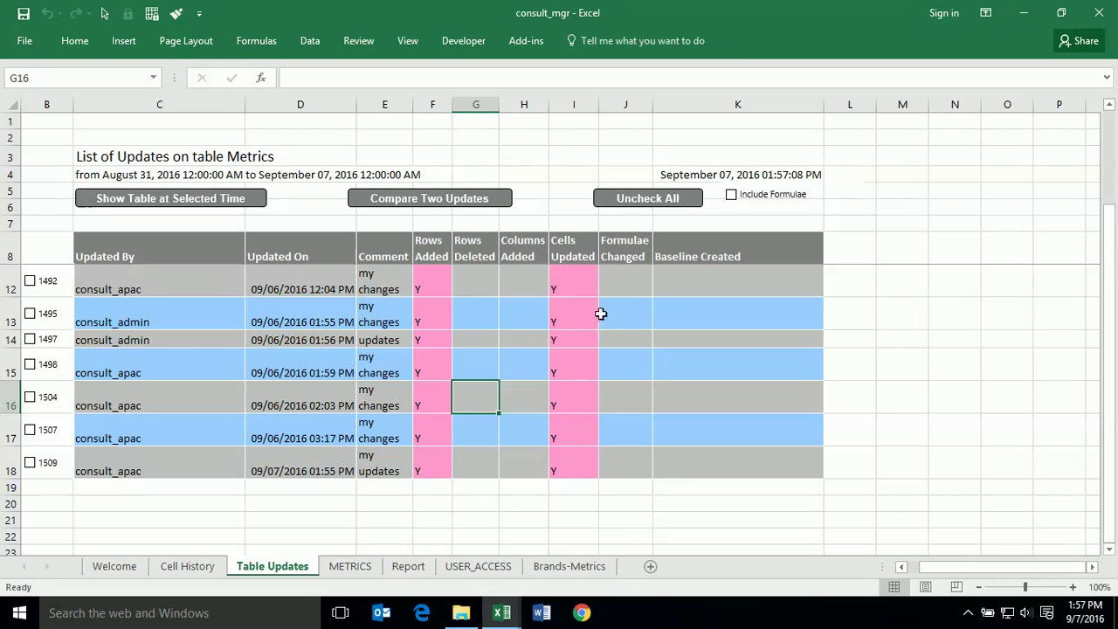
pyautogui.click(617, 397)
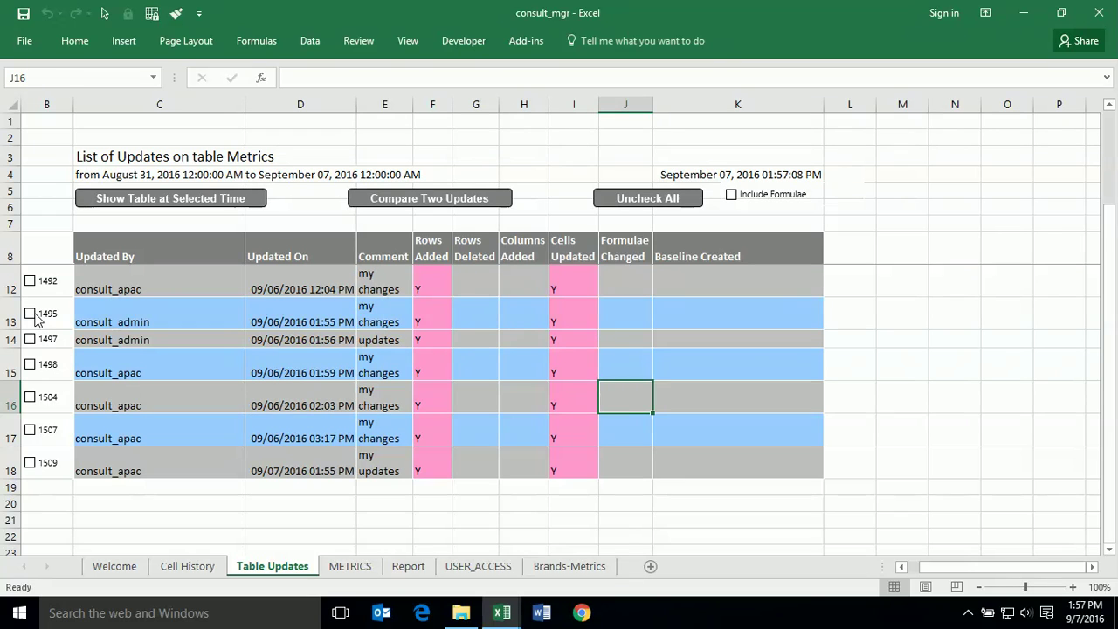
# - Show the table as of update 1498 and fit the widths of its Comments and KPI columns
pyautogui.click(31, 365)
pyautogui.click(214, 199)
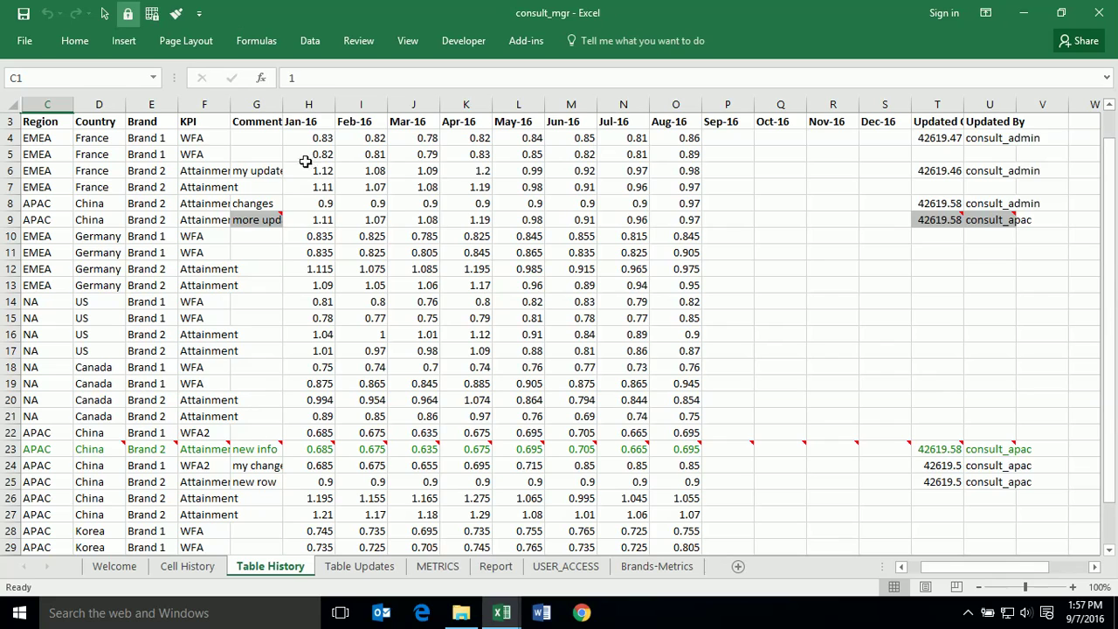
pyautogui.doubleClick(282, 104)
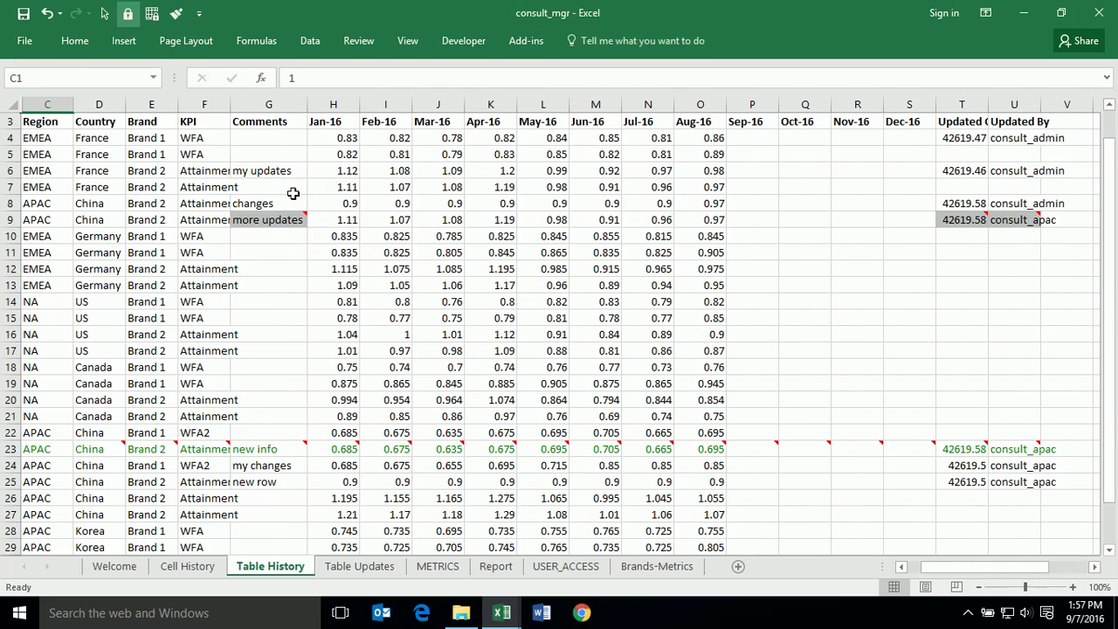
pyautogui.doubleClick(231, 104)
# - Read the change notes on G9 and D23 in Table History and on the Mar-16 cell I14 in METRICS
pyautogui.click(273, 219)
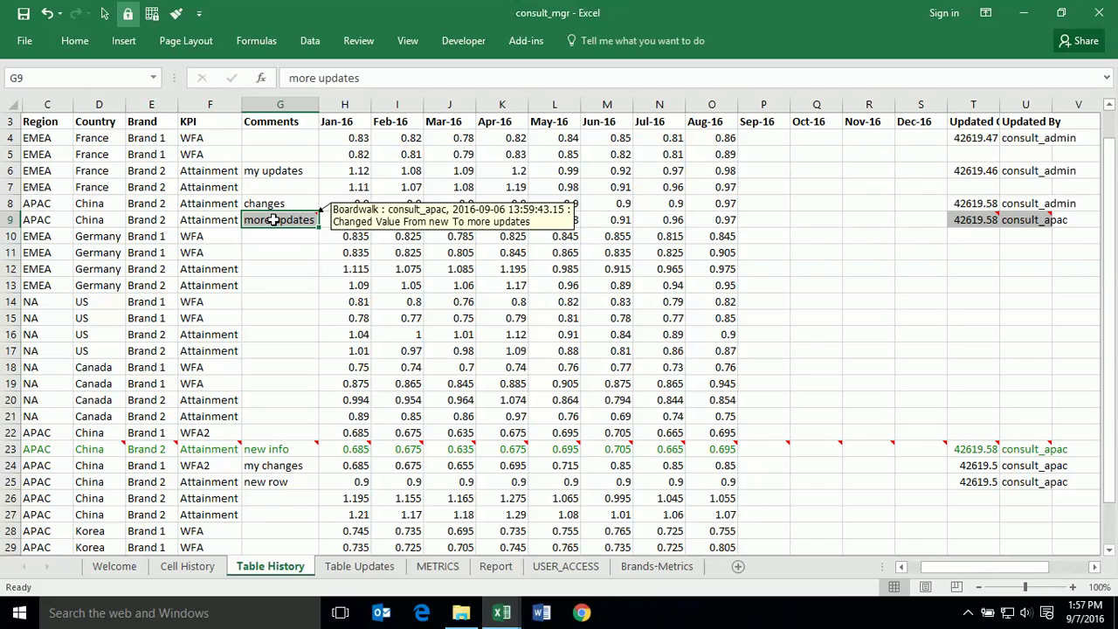
pyautogui.moveTo(98, 449)
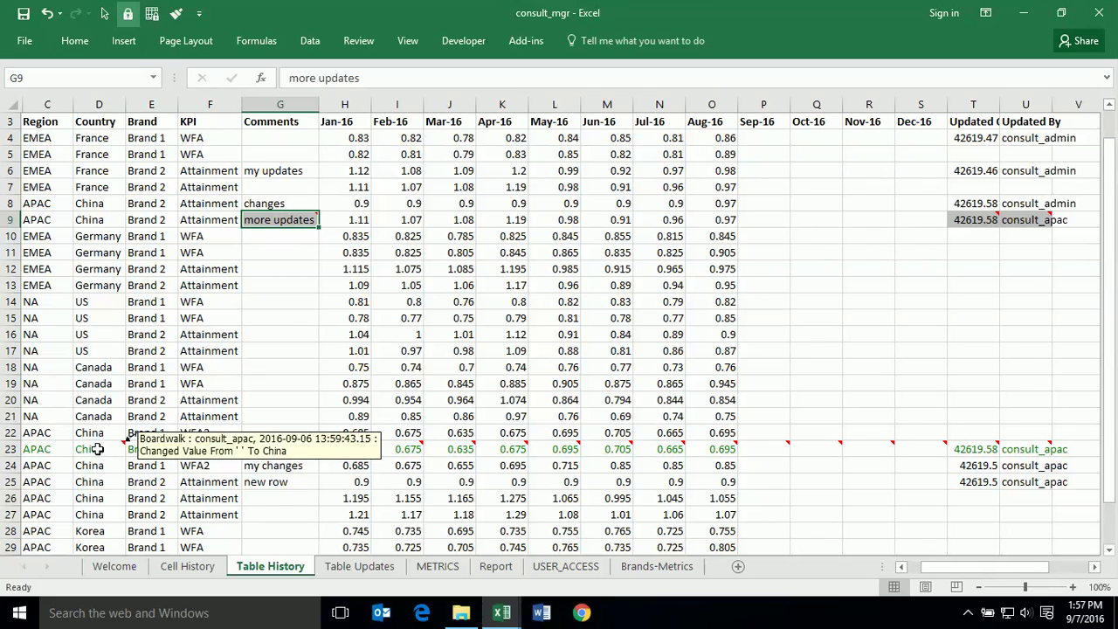
pyautogui.click(438, 566)
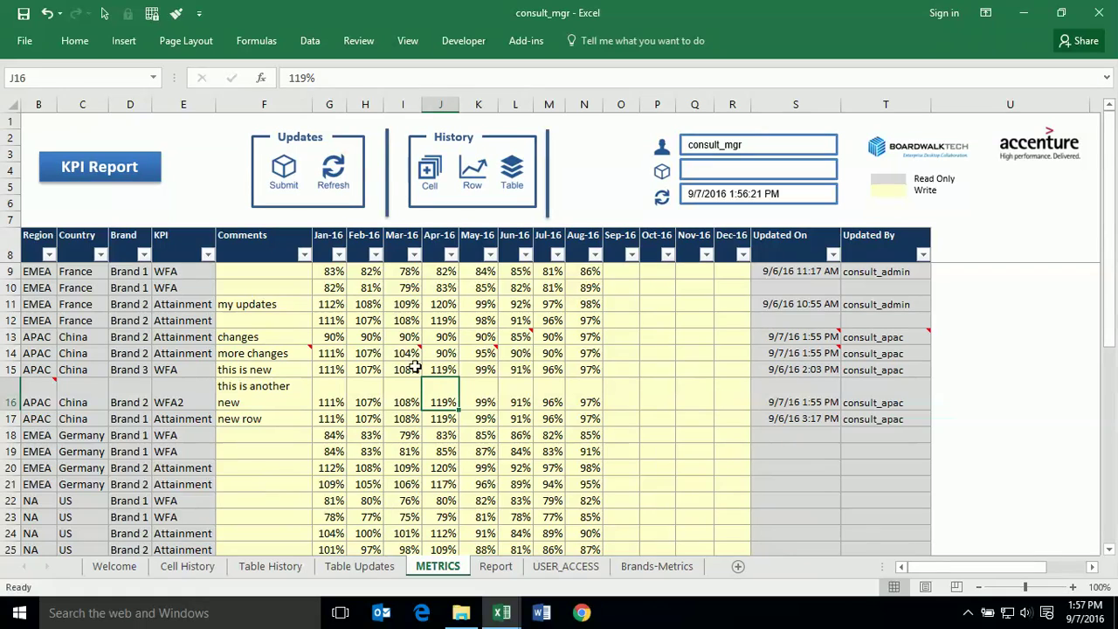
pyautogui.moveTo(408, 353)
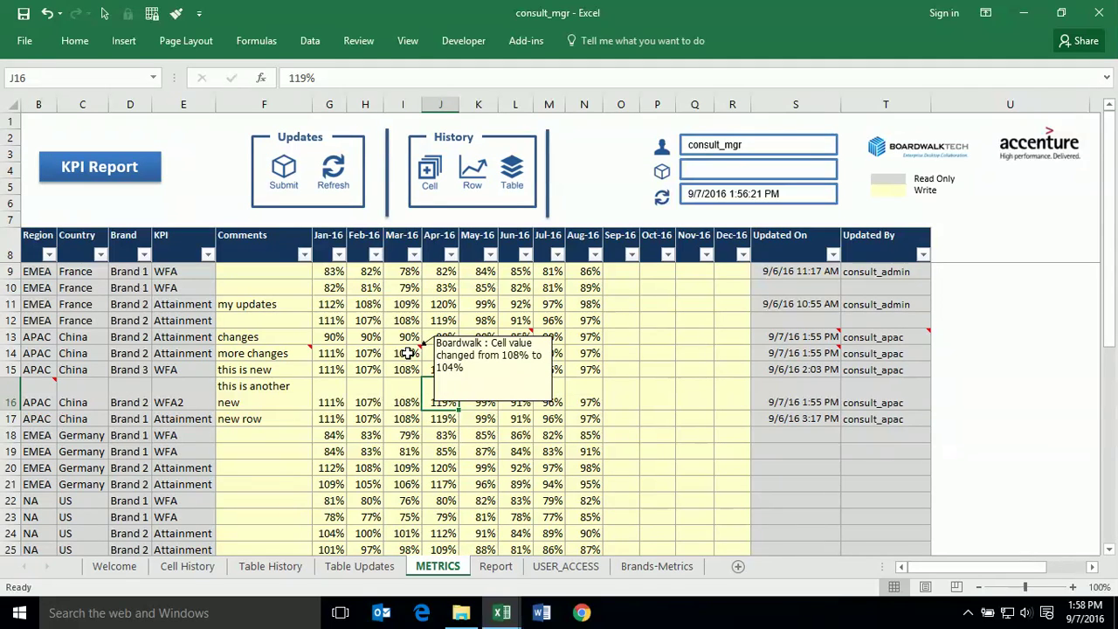
# - View the pivot table and chart on the manager's Report sheet and return to the METRICS sheet
pyautogui.click(497, 566)
pyautogui.click(313, 240)
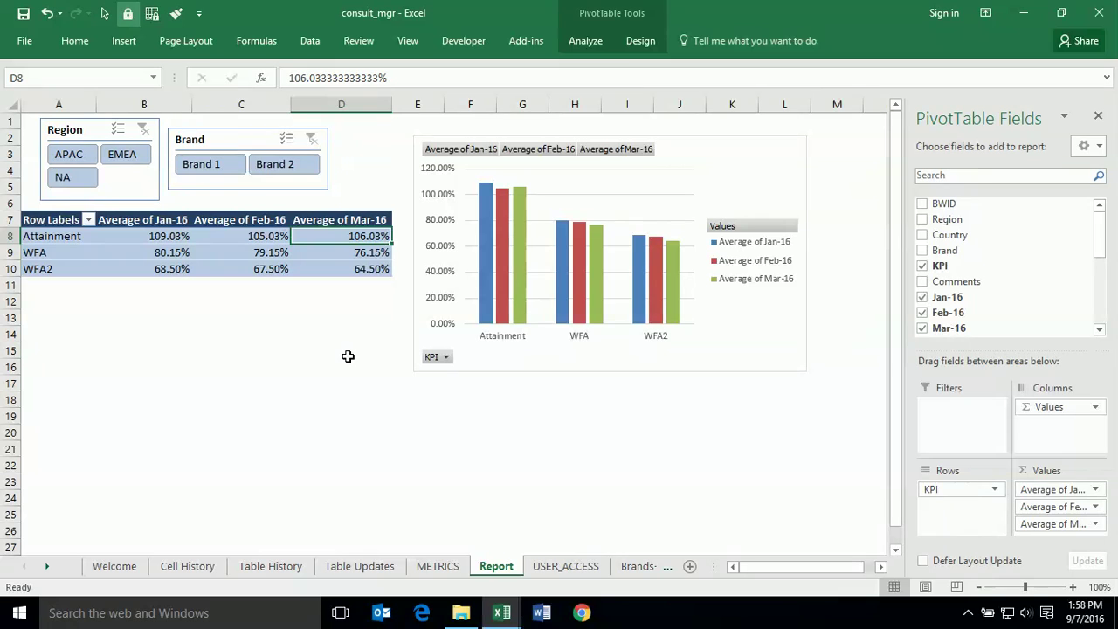
pyautogui.click(435, 565)
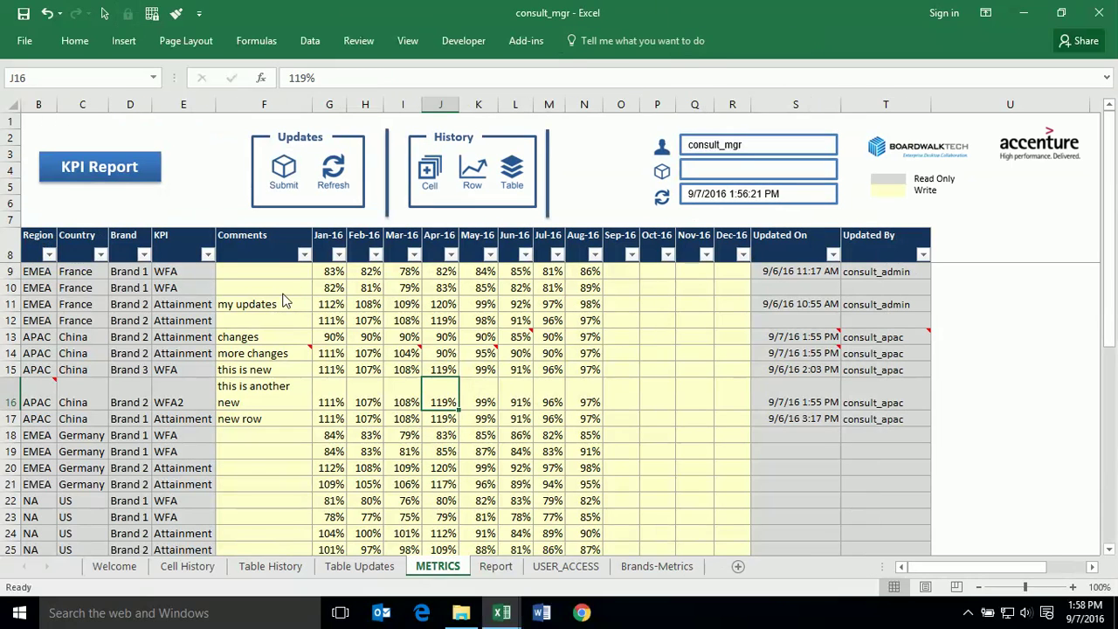
pyautogui.click(320, 421)
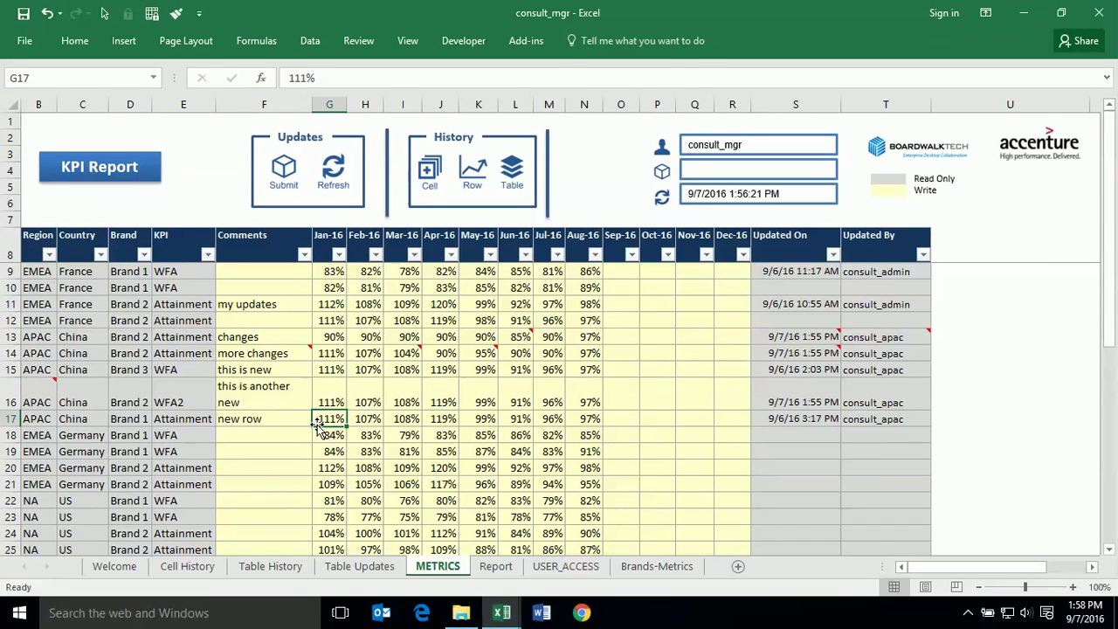